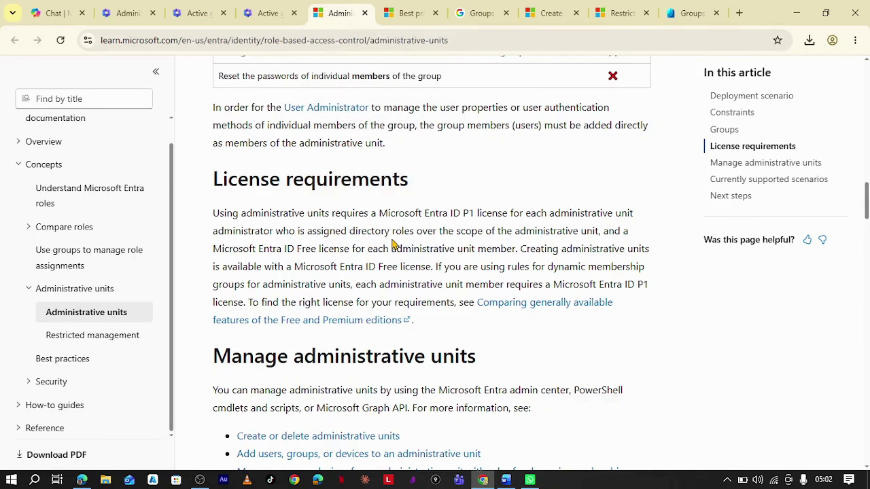
Scroll the Administrative units article to its License requirements section.
scroll(394, 243, "up", 15)
Scroll back to the article title and introduction, stopping at the Deployment scenario heading.
scroll(588, 216, "up", 5)
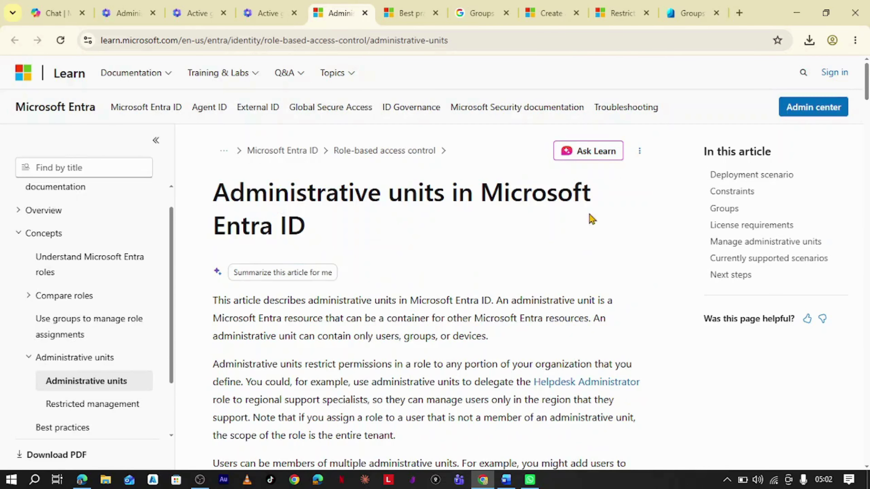
scroll(546, 244, "down", 2)
scroll(548, 245, "down", 2)
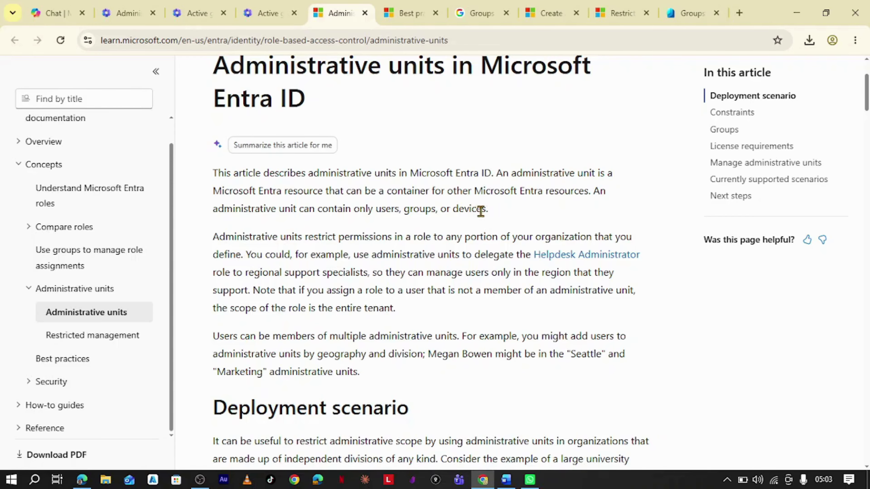
scroll(476, 210, "down", 2)
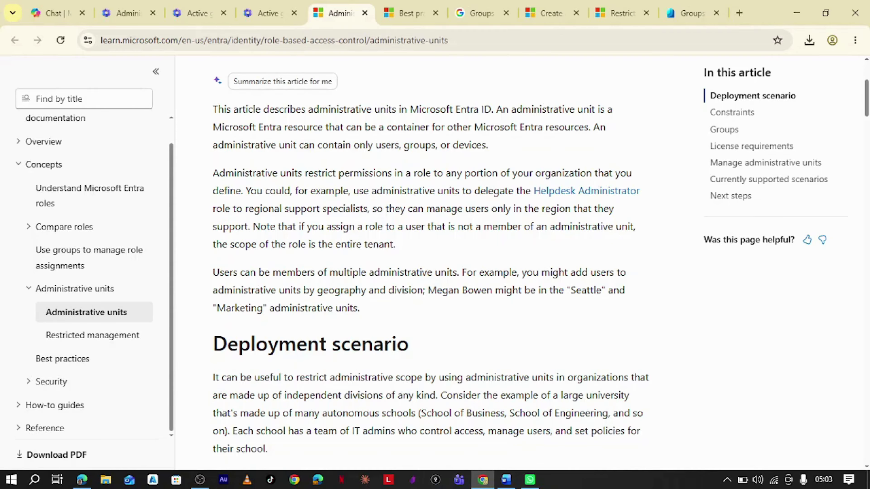
mouse_move(493, 487)
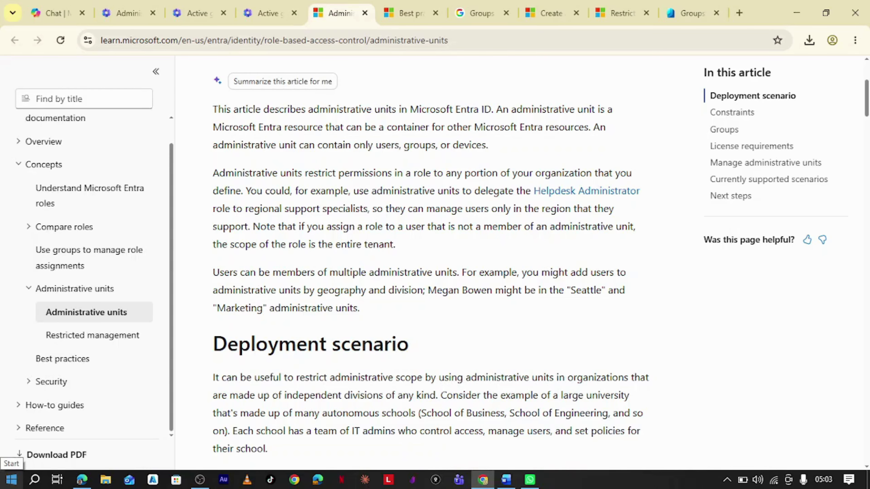
left_click(11, 479)
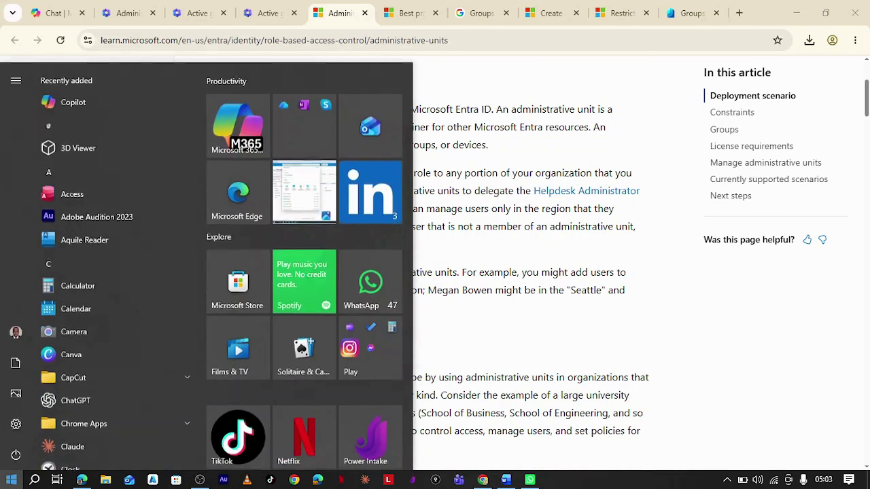
left_click(562, 252)
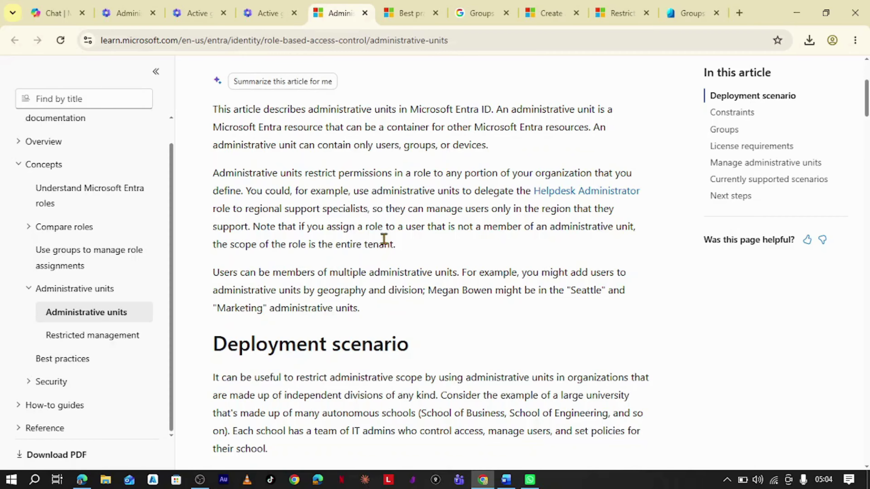
scroll(360, 235, "up", 1)
Scroll down to the Deployment scenario's central administrator steps and School of Business diagram.
scroll(361, 236, "up", 1)
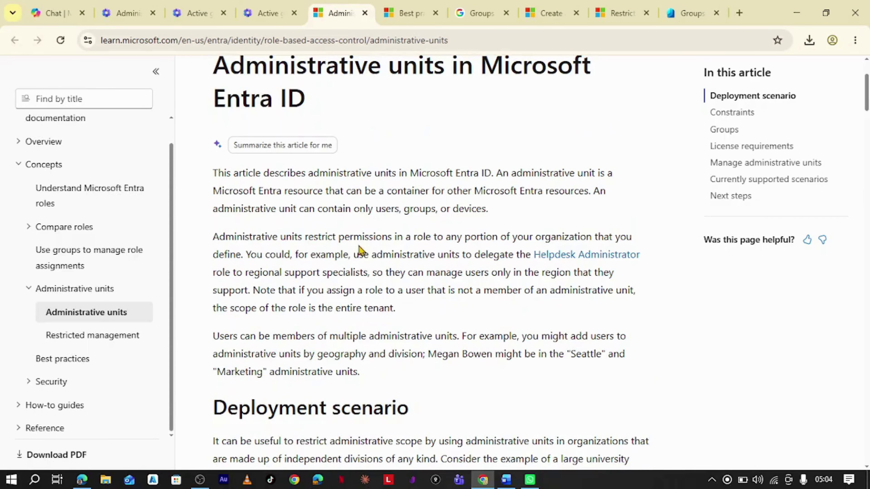
scroll(359, 256, "down", 2)
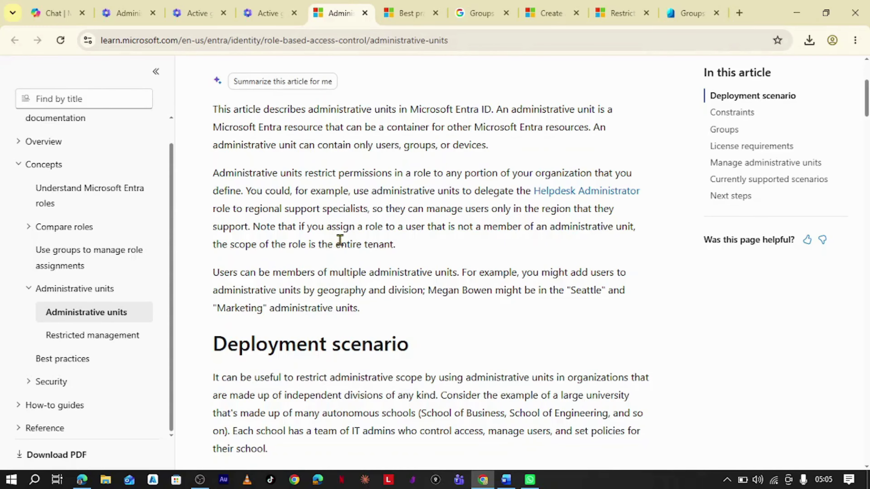
scroll(337, 250, "down", 5)
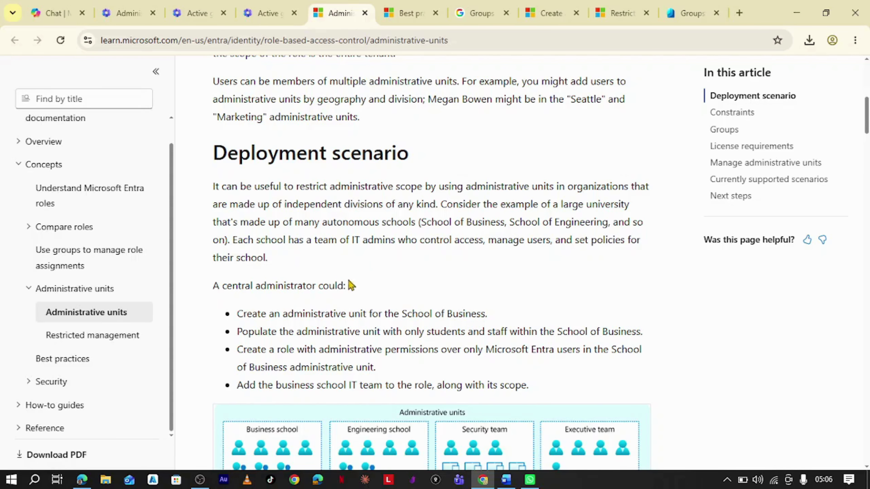
Scroll past the diagram to the Constraints section and the Groups heading.
scroll(342, 286, "down", 2)
scroll(351, 237, "down", 4)
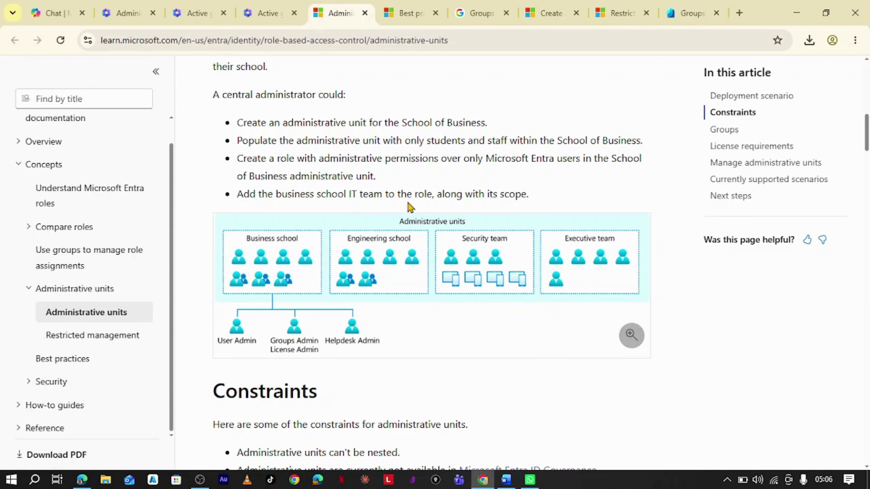
scroll(442, 198, "down", 4)
scroll(470, 215, "up", 3)
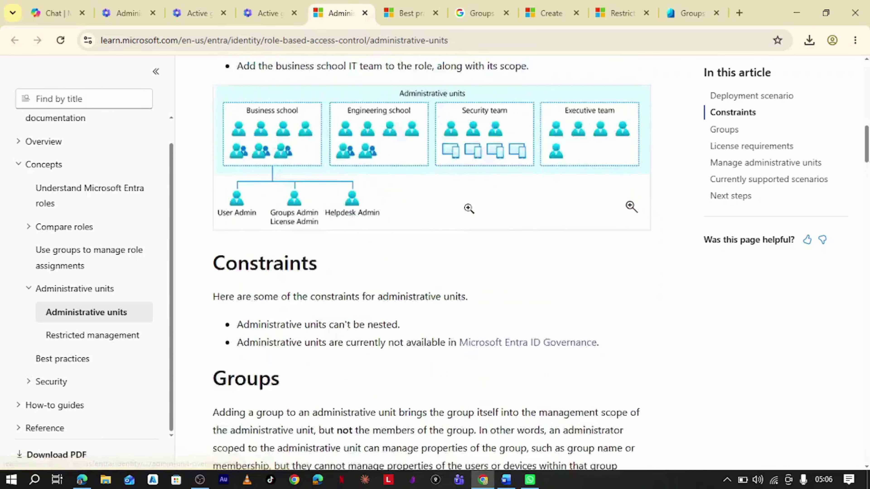
scroll(441, 221, "up", 4)
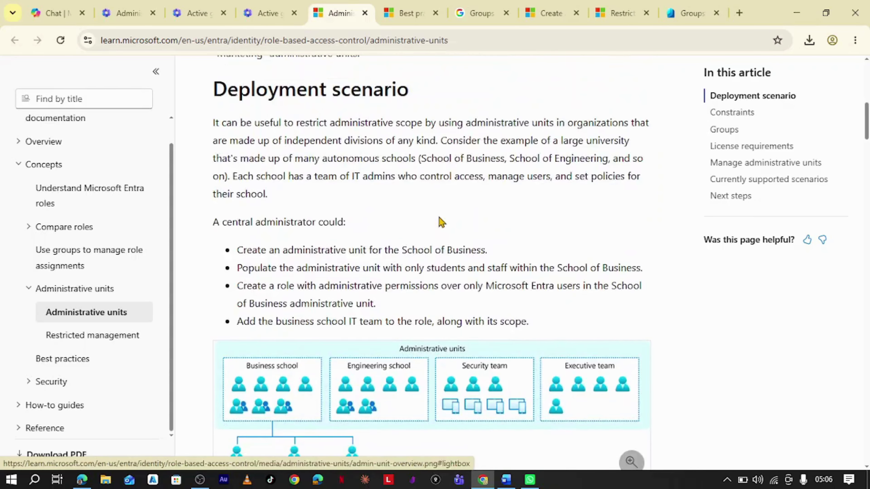
scroll(435, 219, "down", 3)
scroll(435, 218, "down", 1)
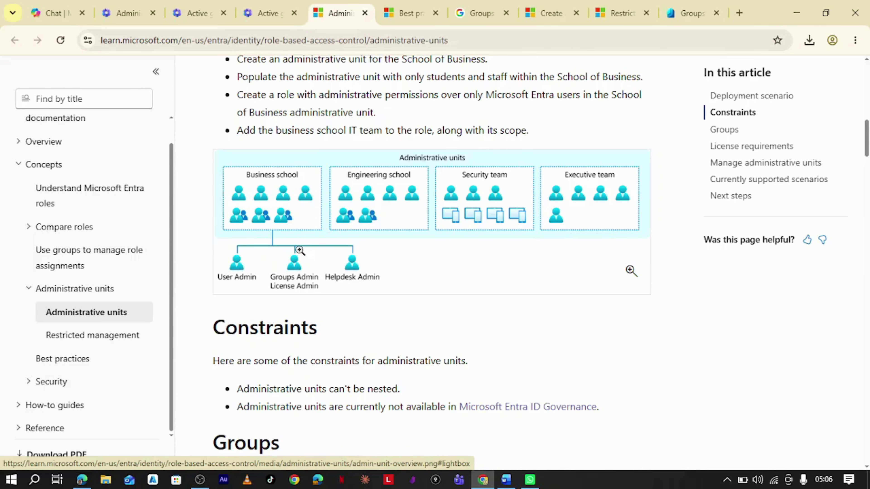
scroll(301, 307, "down", 2)
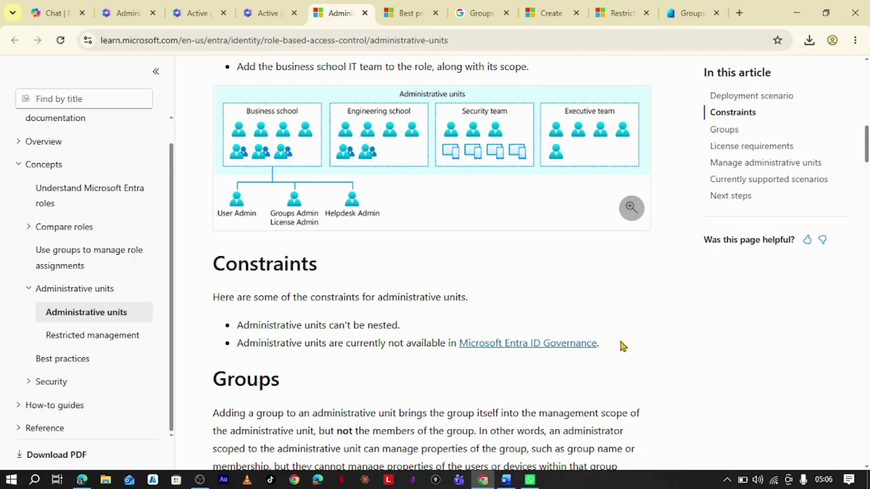
scroll(514, 291, "down", 3)
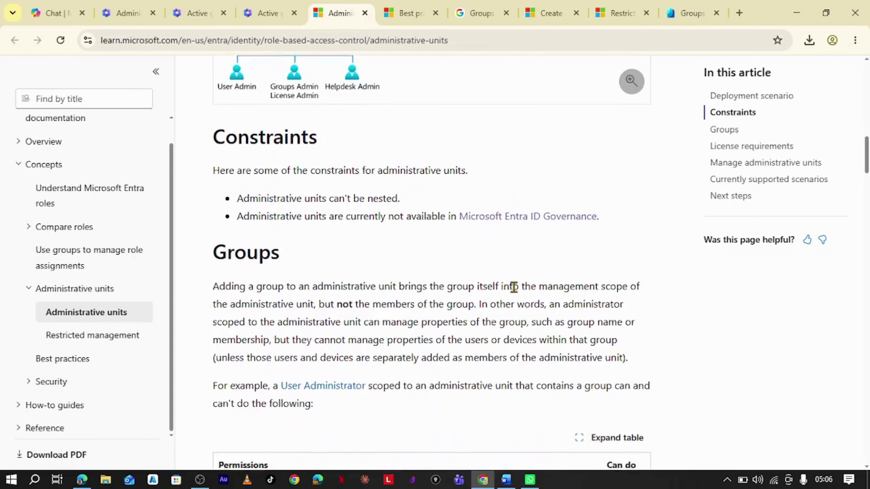
Review the diagram again, then scroll to the Groups table of scoped User Administrator permissions.
scroll(506, 293, "up", 4)
scroll(497, 294, "down", 6)
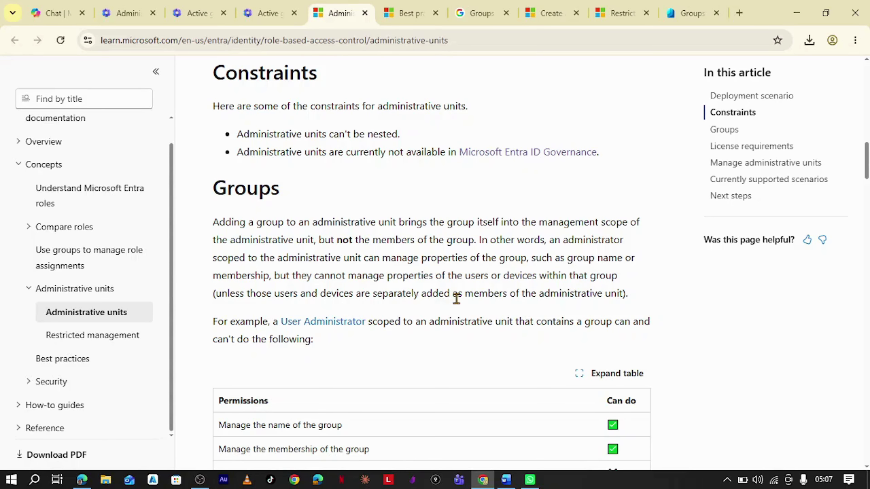
scroll(457, 301, "down", 3)
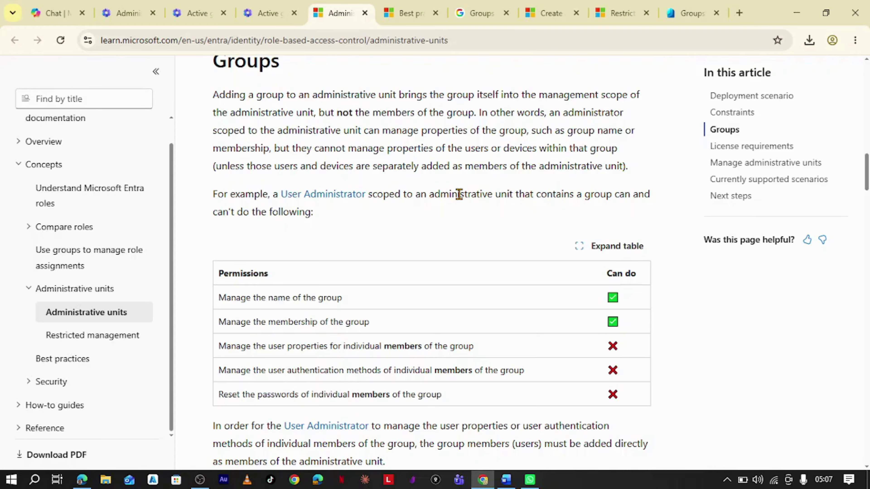
scroll(459, 195, "up", 8)
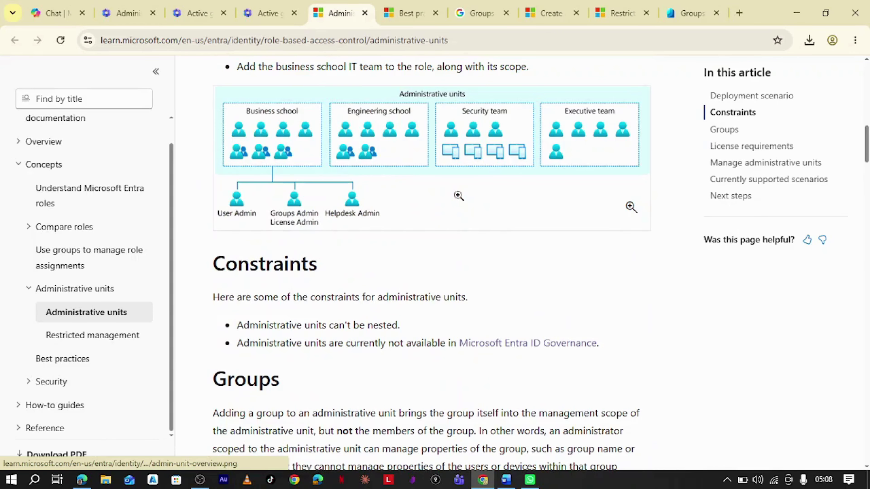
scroll(459, 197, "up", 10)
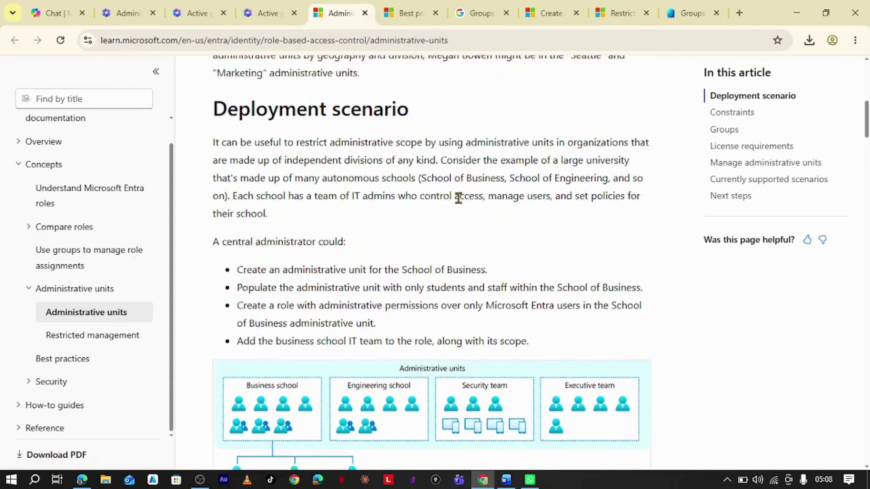
scroll(459, 202, "down", 10)
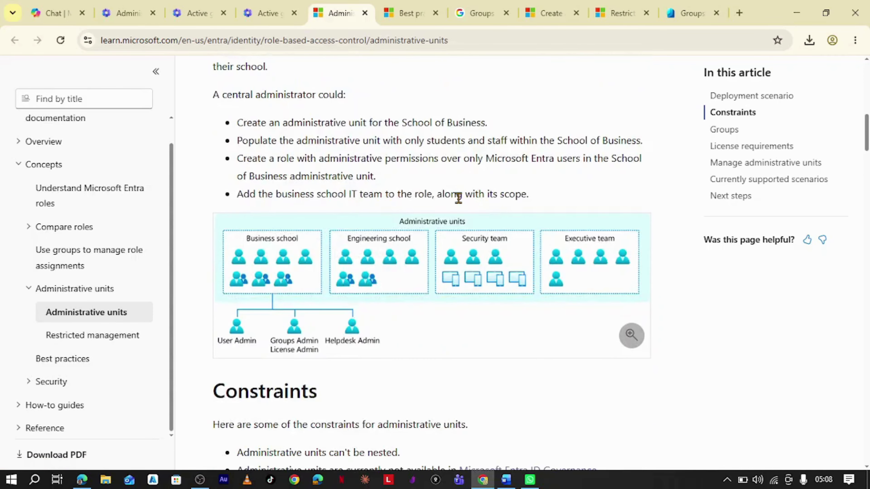
scroll(459, 198, "down", 6)
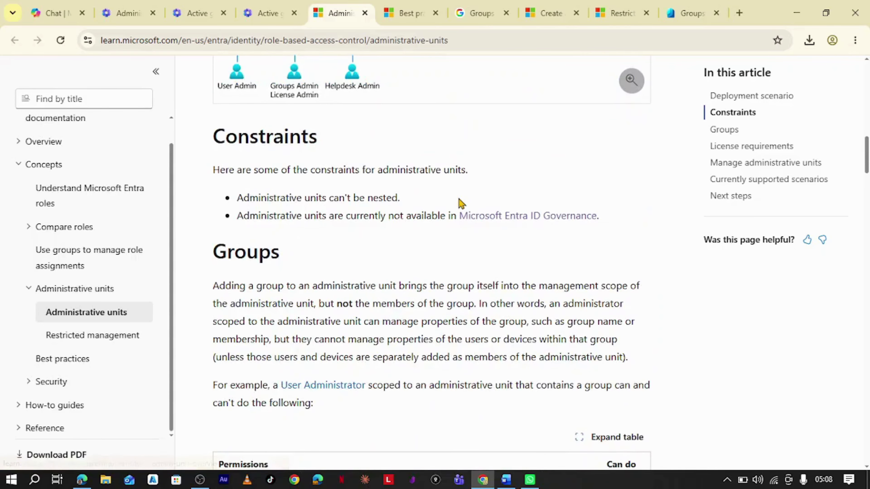
scroll(461, 205, "down", 3)
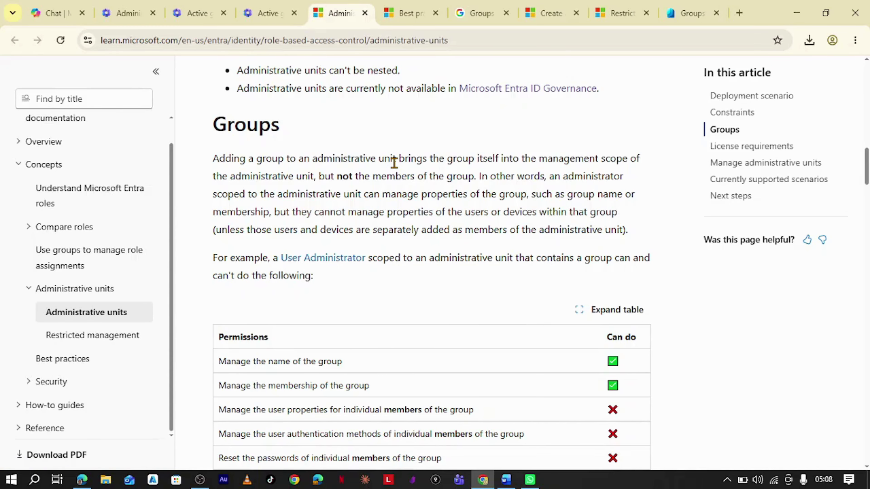
scroll(394, 162, "down", 5)
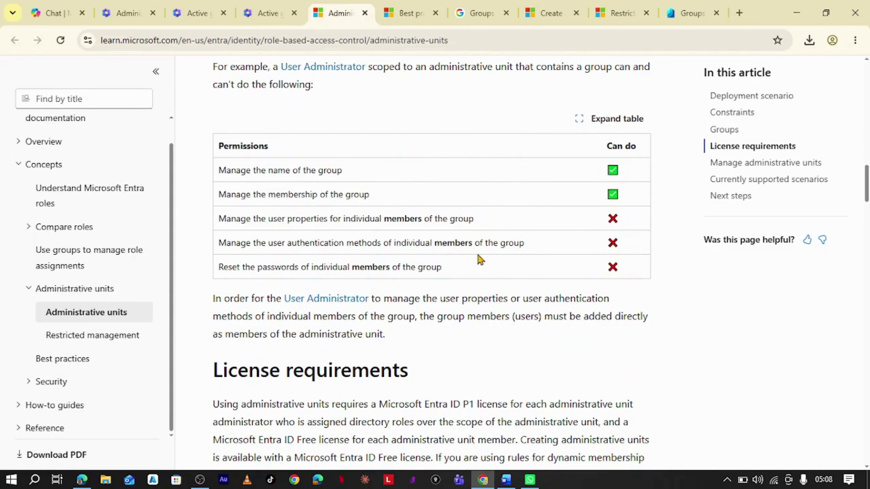
Scroll to License requirements: Entra ID P1 for unit administrators, Free for members.
scroll(488, 242, "down", 3)
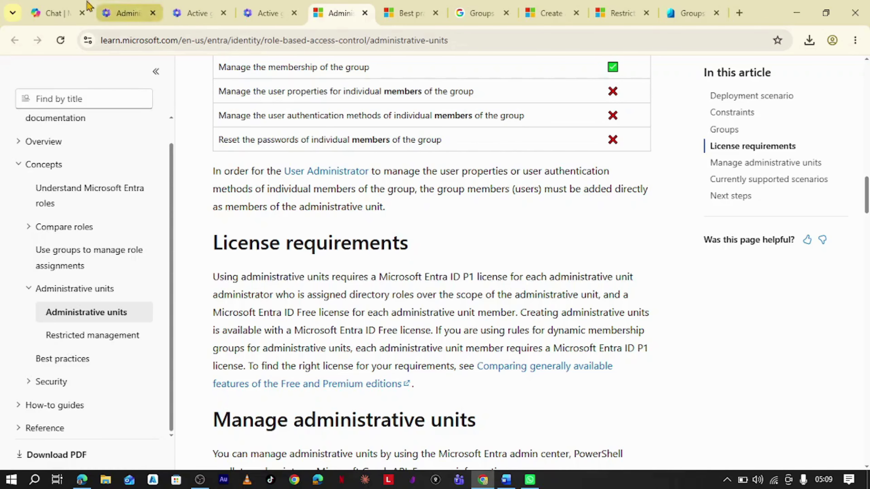
Check the admin center's Administrative units list (only AU-Finance), then go to Copilot Chat's app list.
left_click(110, 5)
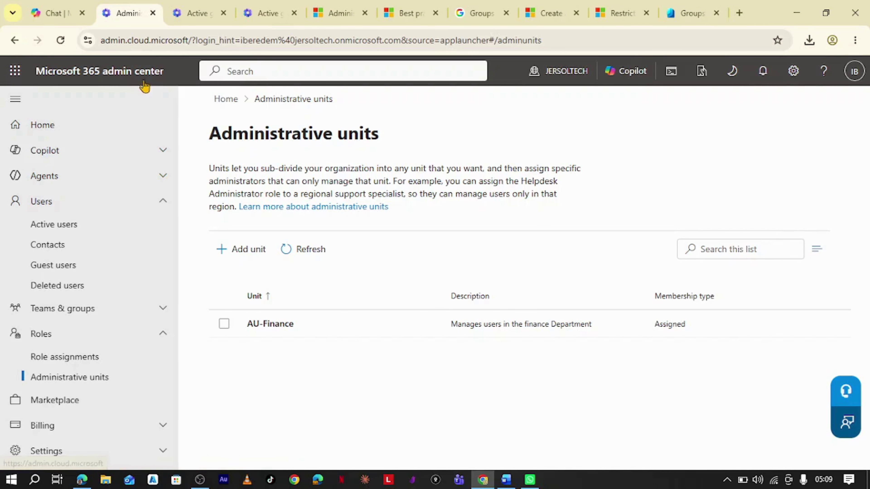
left_click(54, 6)
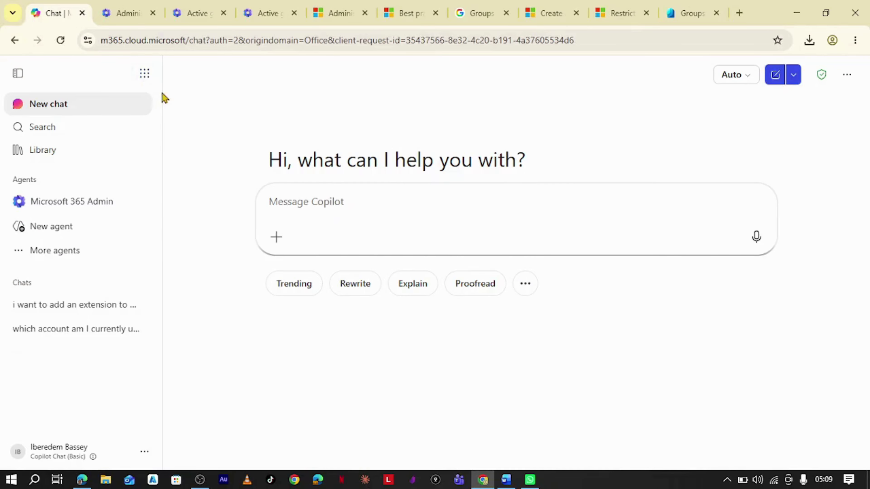
left_click(145, 76)
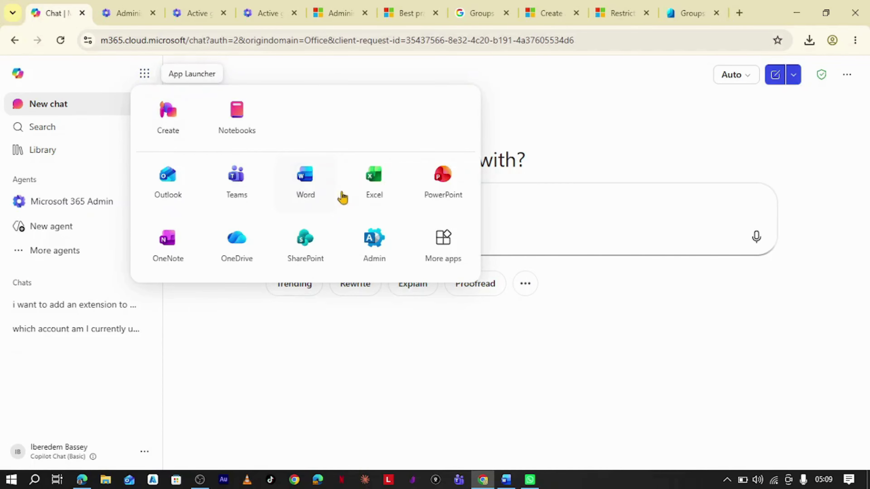
Return to the admin center's Administrative units page via the Admin app tile.
left_click(370, 258)
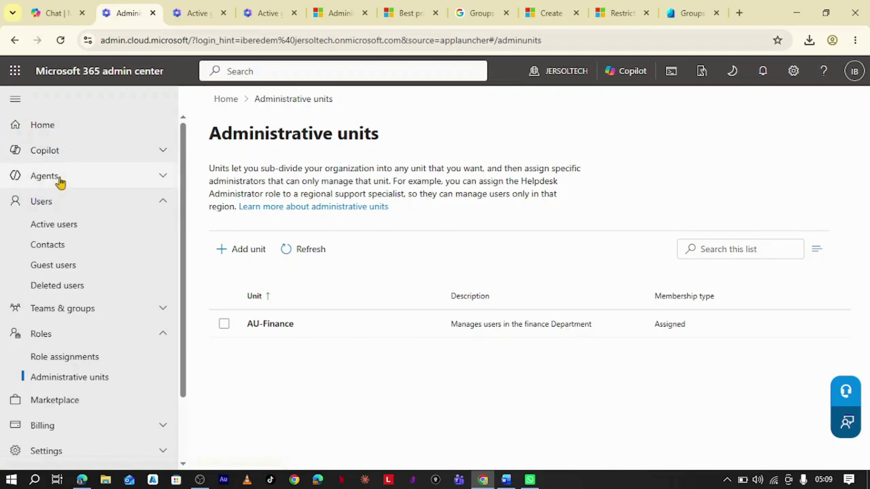
scroll(68, 169, "down", 1)
scroll(67, 169, "down", 2)
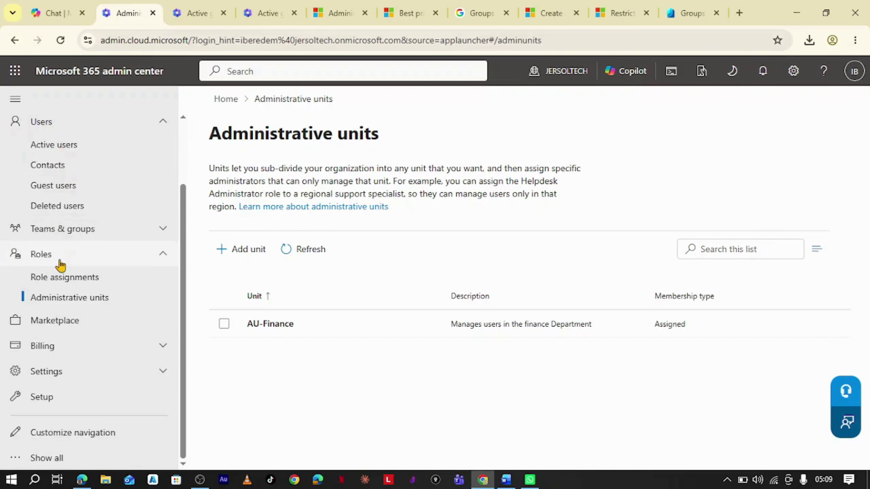
left_click(146, 259)
left_click(145, 164)
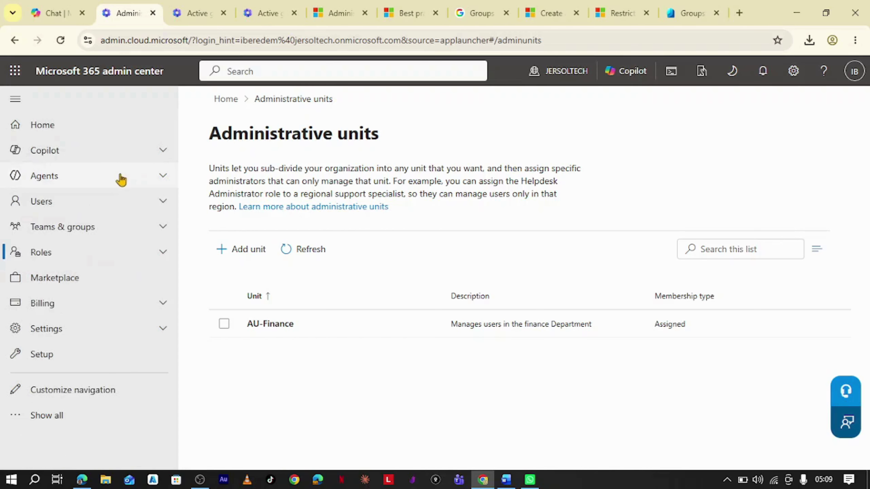
left_click(161, 248)
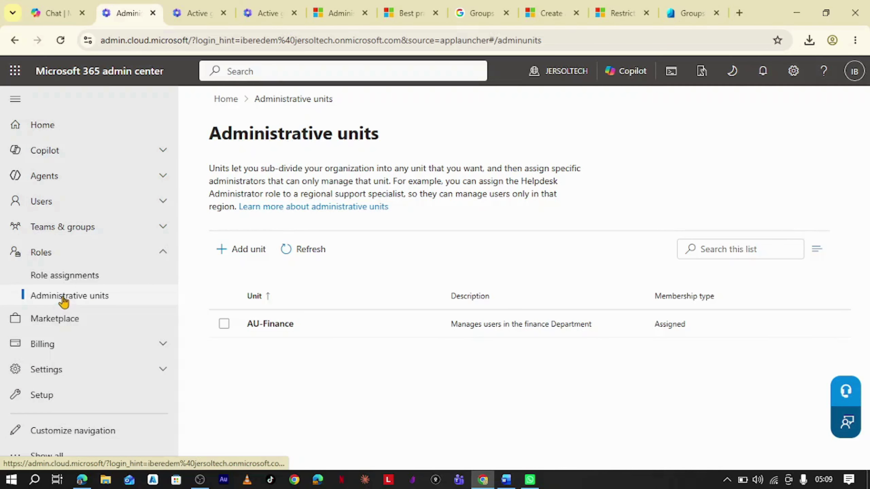
left_click(70, 277)
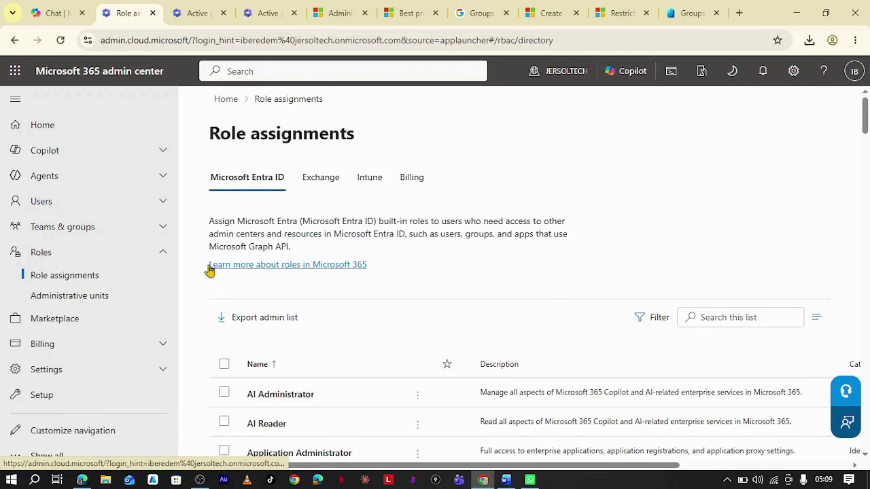
left_click(62, 298)
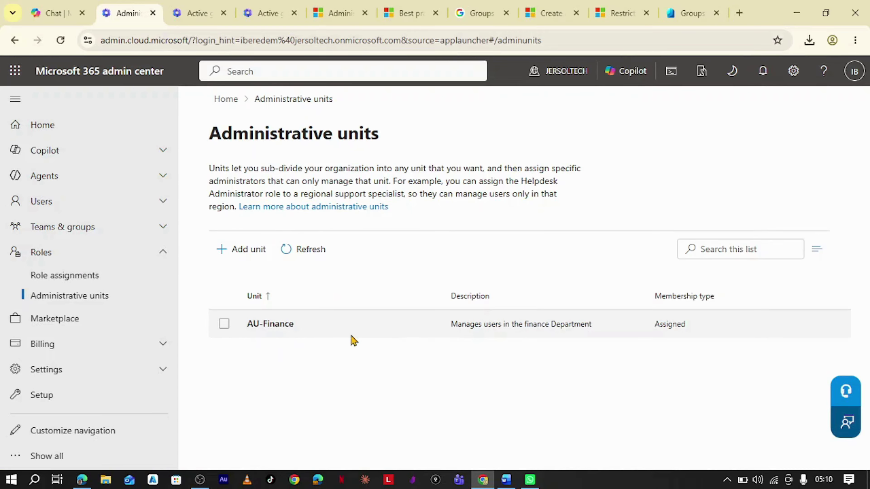
left_click(241, 250)
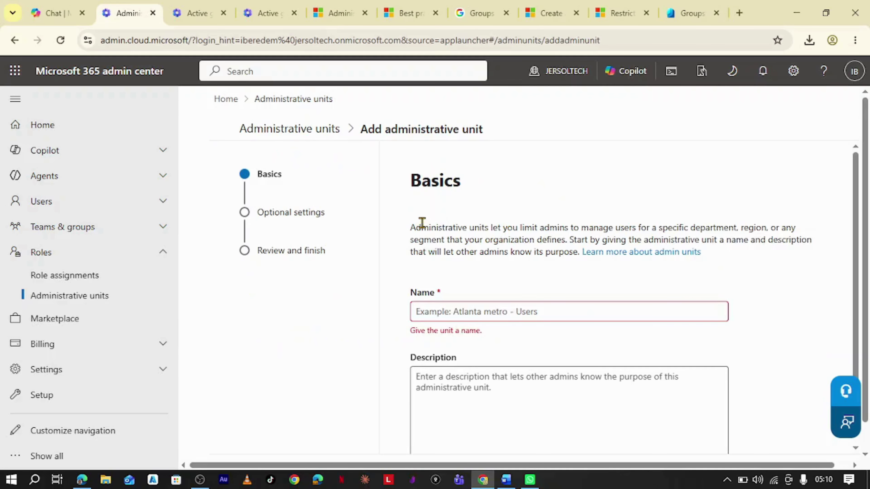
Add a unit named Au-Budget with the description 'For Budgets'.
left_click(502, 312)
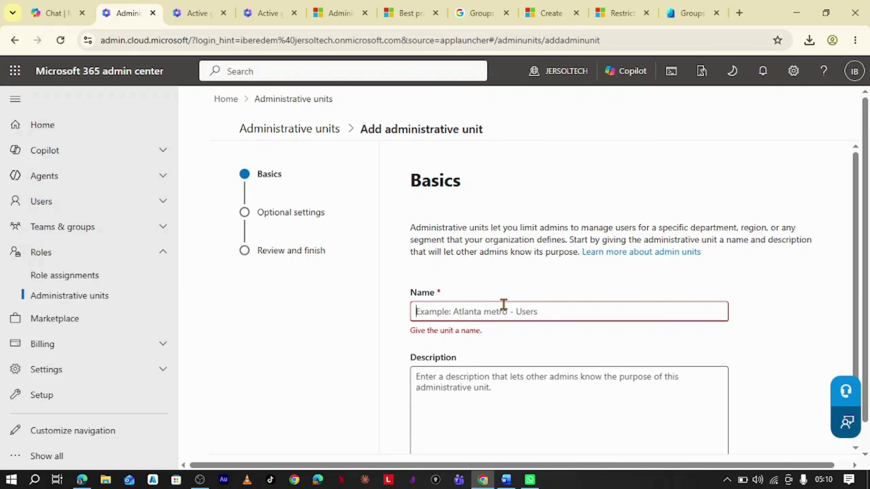
type("Au-Budget")
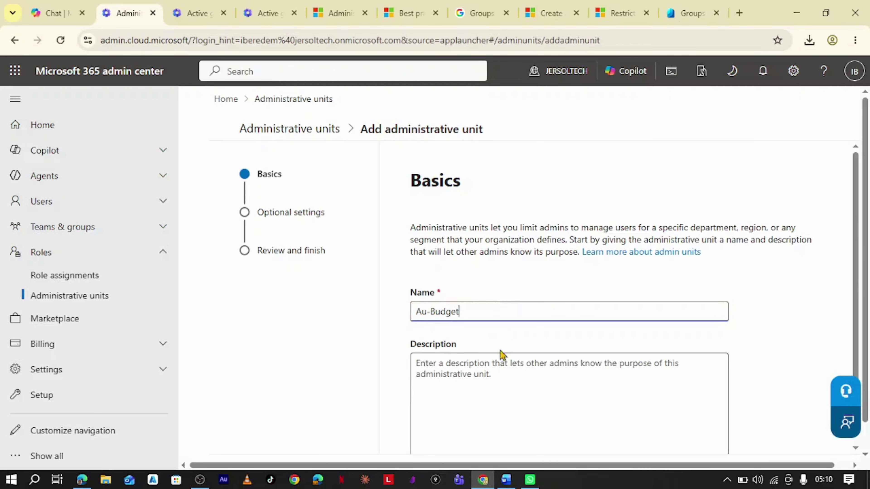
left_click(493, 366)
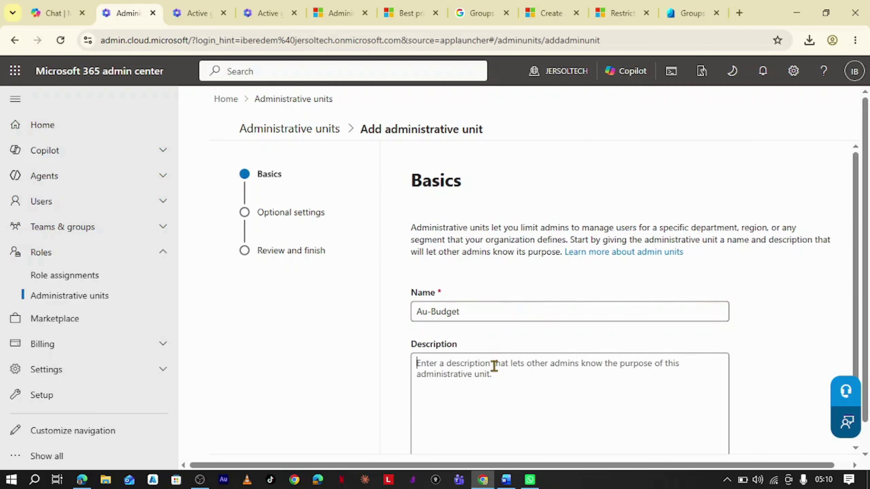
type("For Budgets")
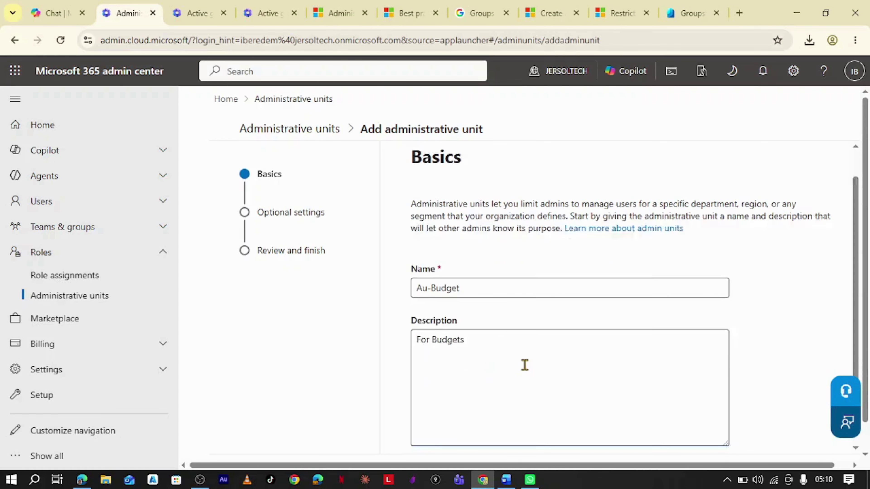
scroll(524, 364, "down", 1)
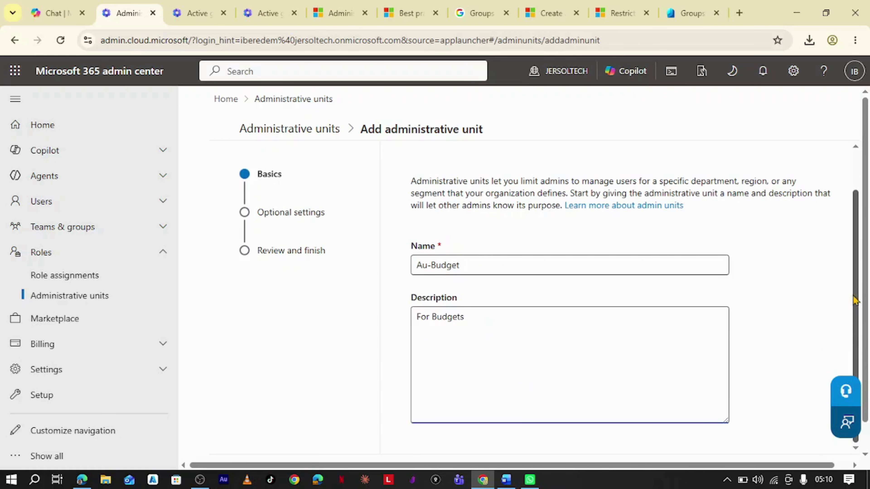
Zoom the browser page to 90% and continue to the Add members step.
left_click(855, 40)
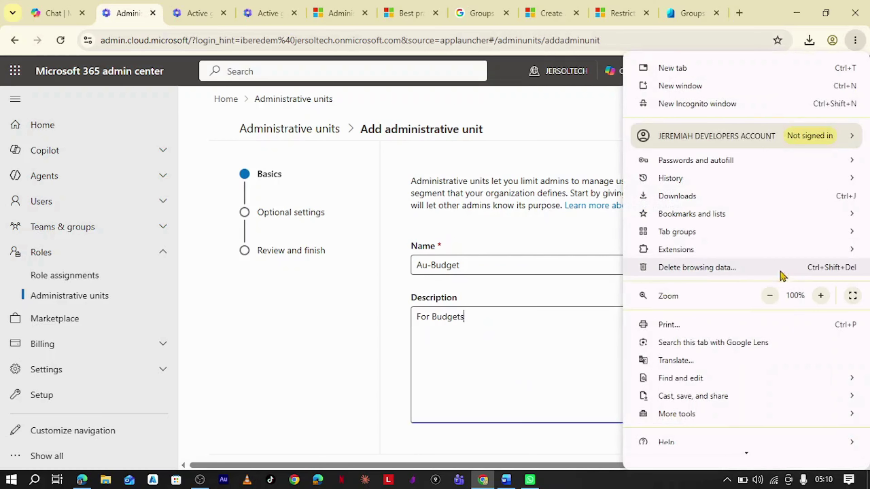
left_click(771, 297)
left_click(597, 270)
scroll(605, 291, "down", 1)
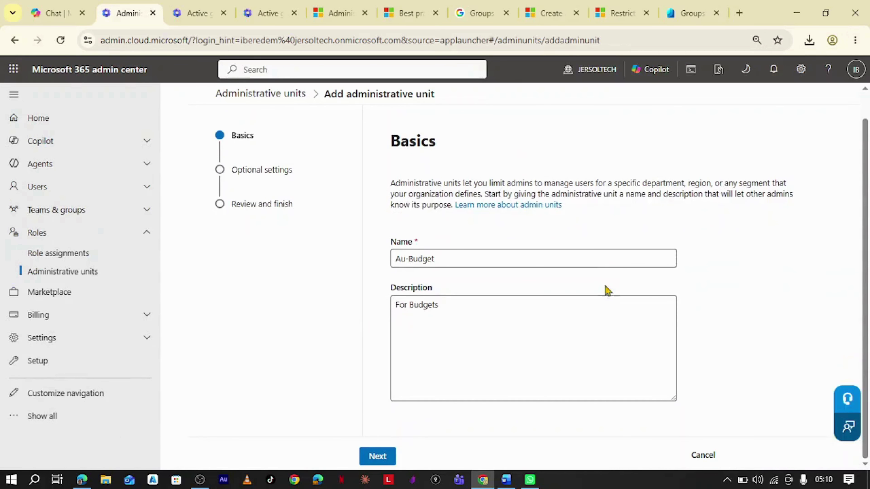
left_click(378, 458)
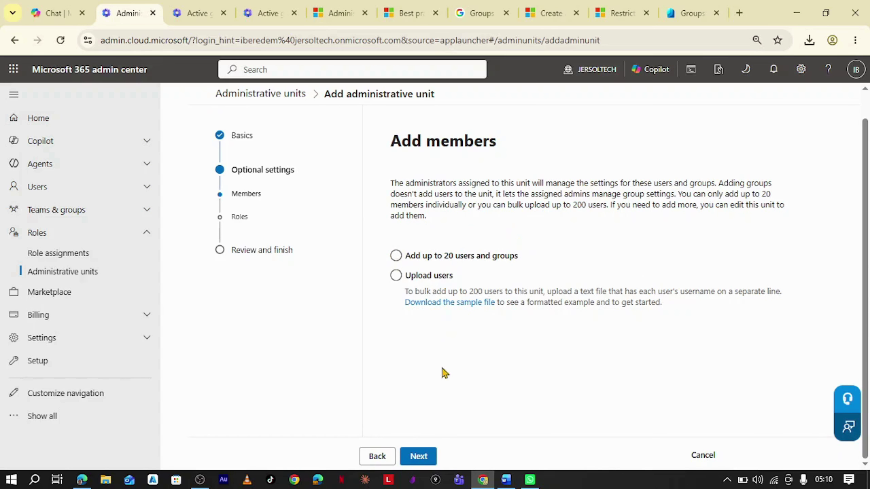
Choose 'Add up to 20 users and groups' and bring up the user picker.
left_click(416, 457)
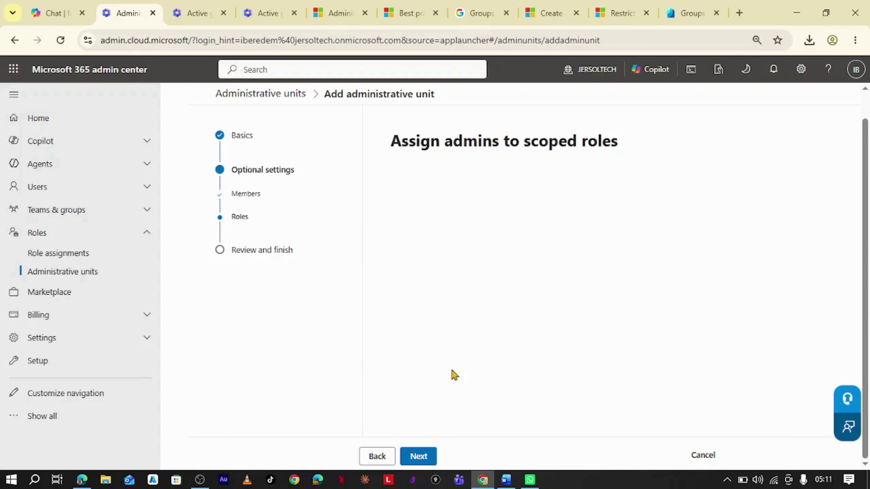
left_click(386, 457)
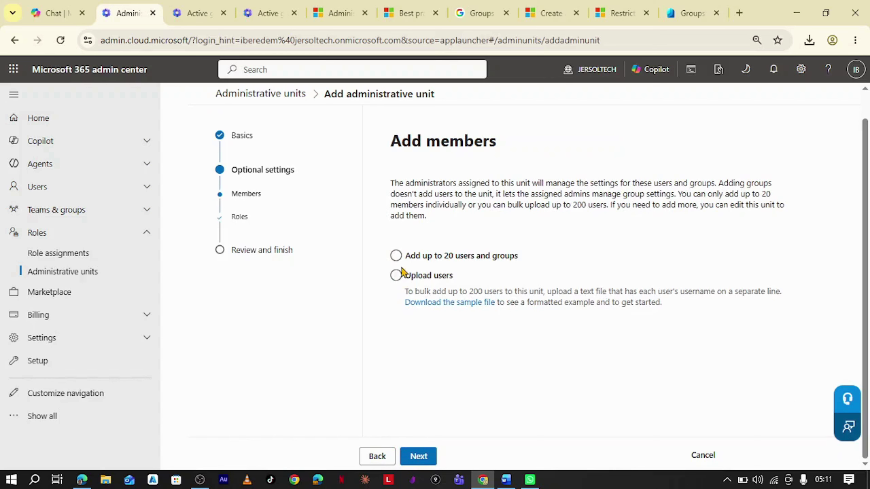
left_click(397, 257)
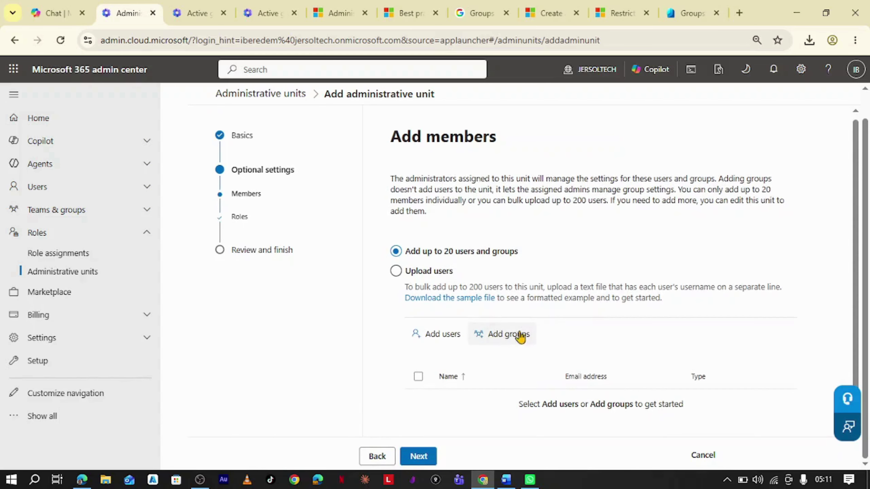
left_click(434, 334)
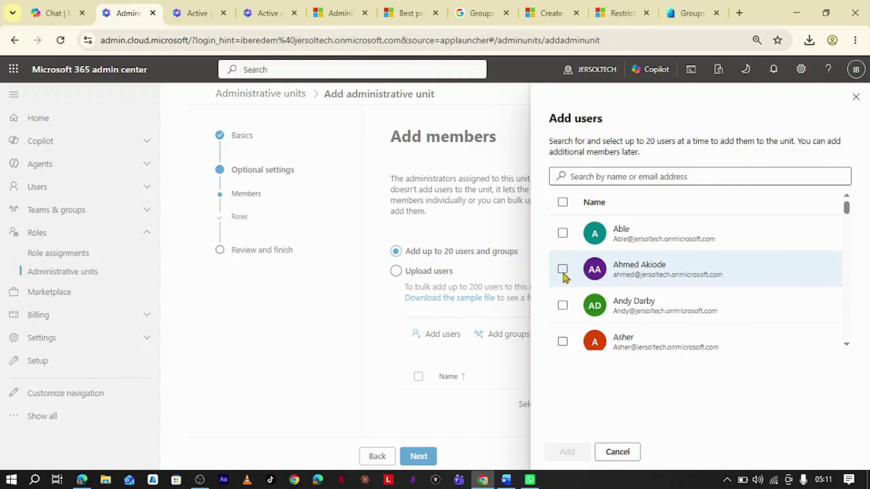
Add two users as Au-Budget members and advance to the scoped roles step.
scroll(563, 308, "down", 4)
scroll(563, 292, "up", 4)
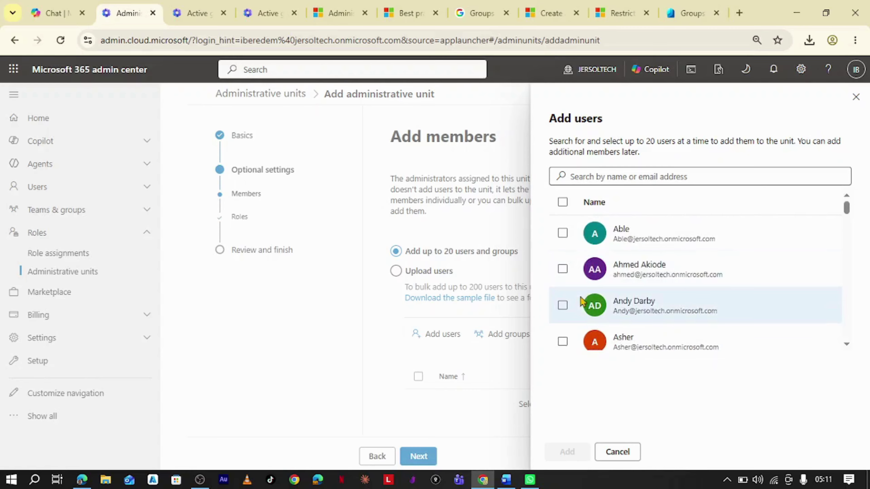
left_click(562, 305)
scroll(563, 302, "down", 2)
left_click(563, 278)
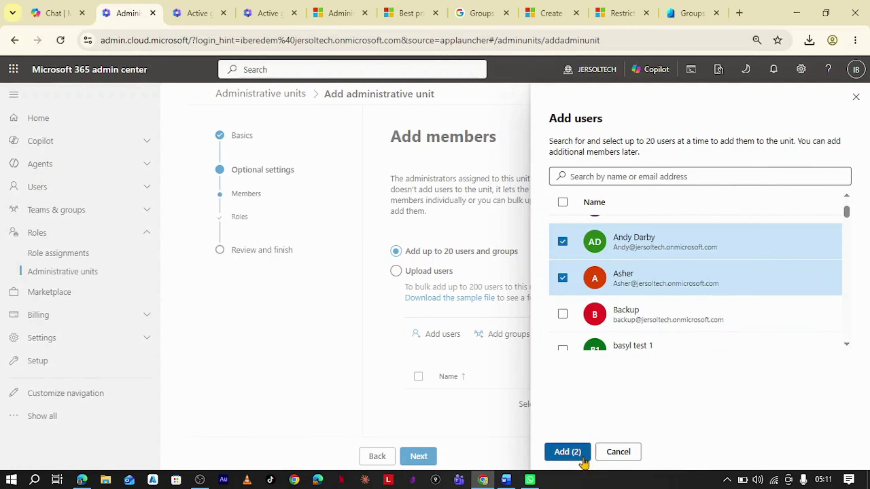
left_click(575, 453)
scroll(482, 421, "down", 1)
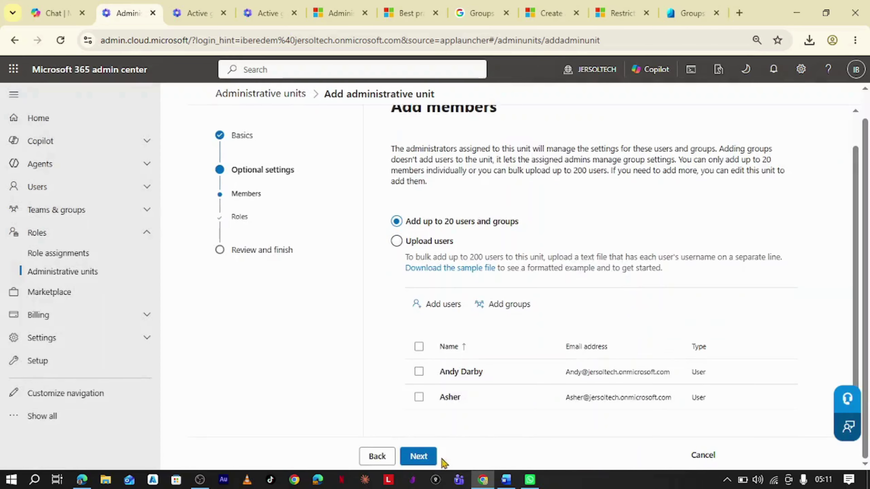
left_click(429, 460)
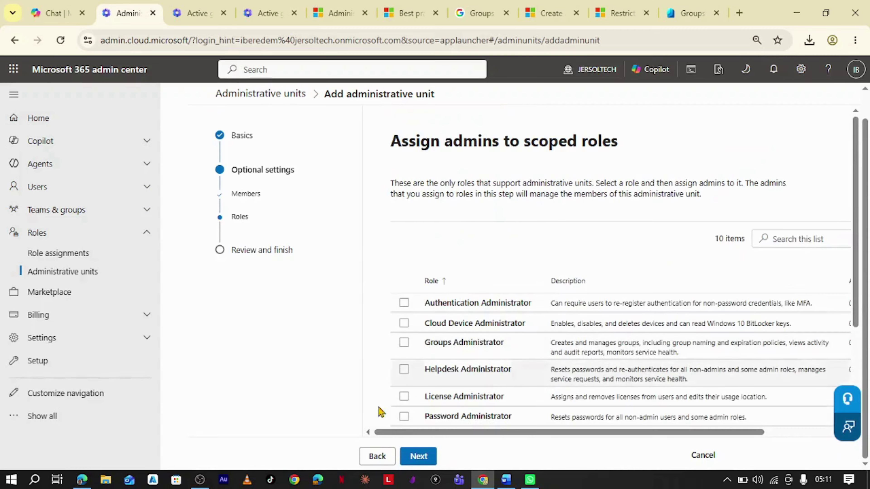
Recheck the added members, then continue to the step for assigning scoped admin roles.
left_click(377, 456)
scroll(479, 353, "down", 1)
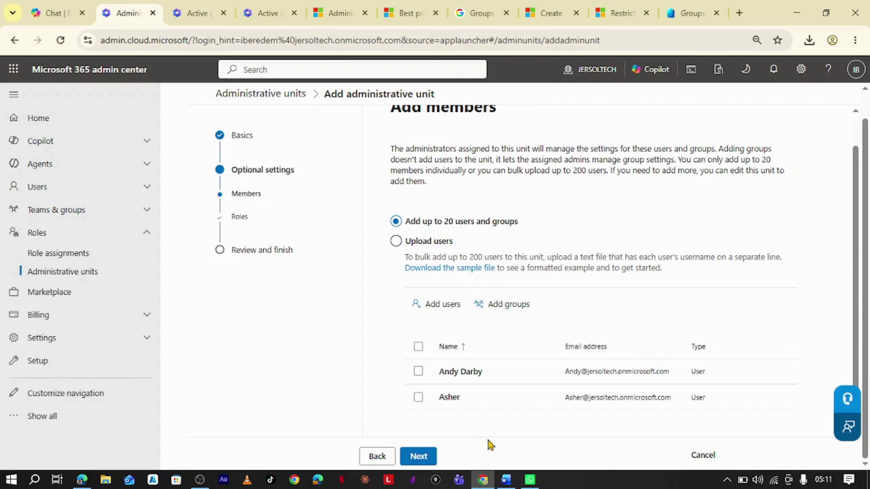
left_click(418, 463)
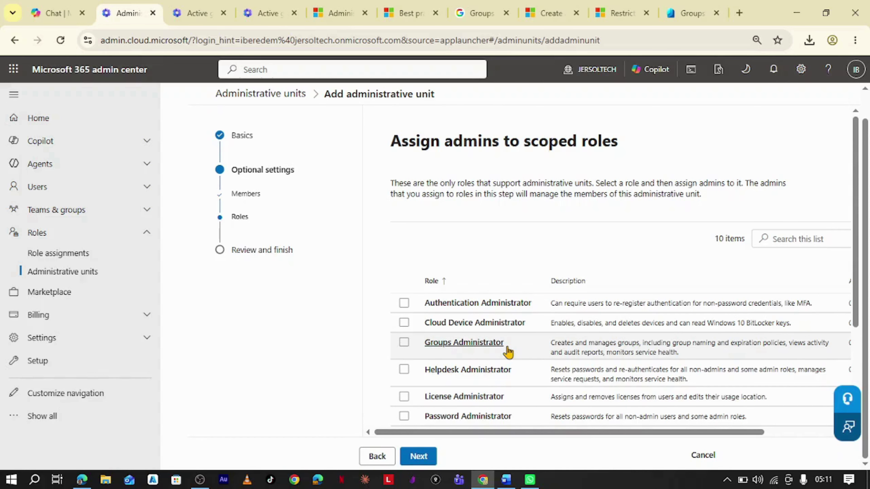
Look through the roles list and select User Administrator to show its details panel.
scroll(506, 347, "up", 1)
scroll(506, 348, "down", 1)
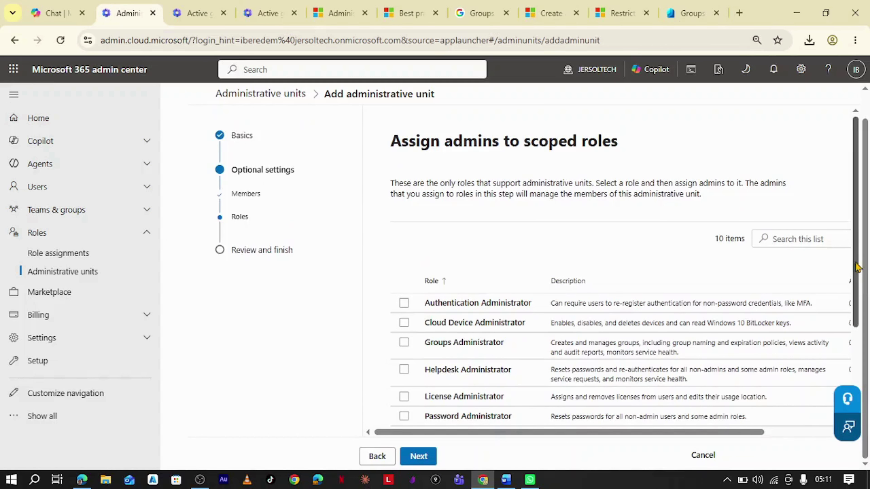
left_click_drag(856, 266, 856, 355)
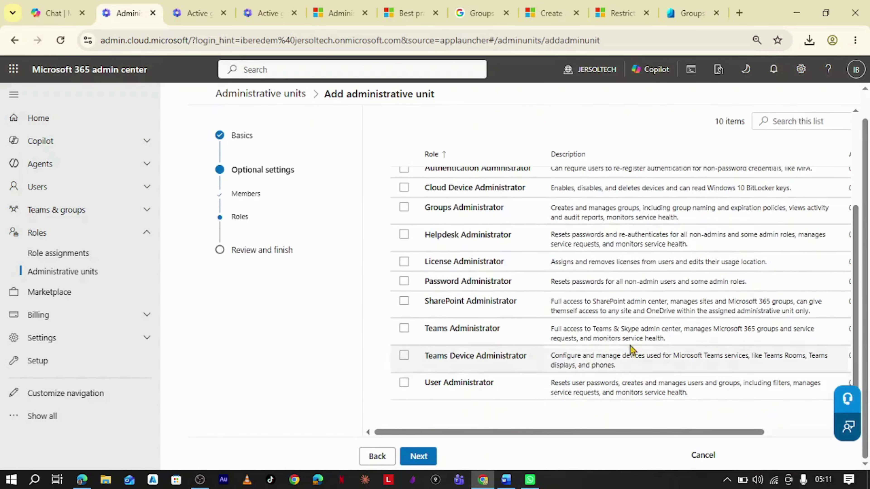
scroll(631, 334, "up", 3)
scroll(631, 334, "down", 3)
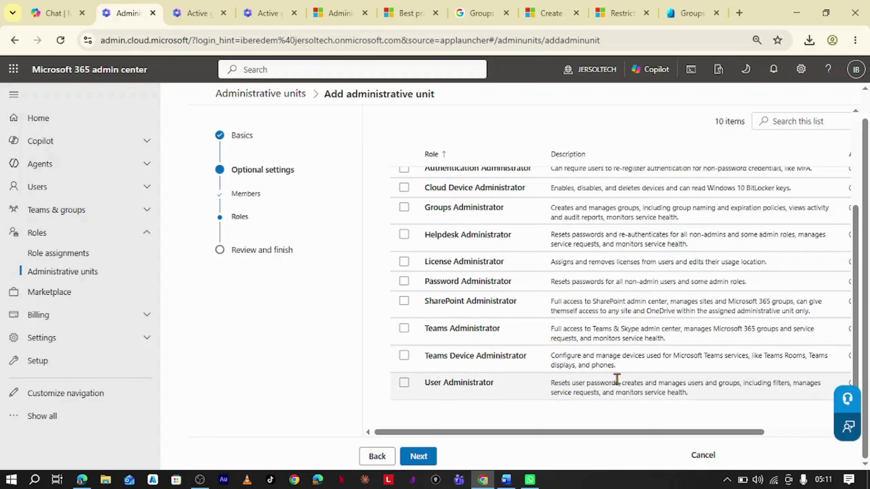
scroll(616, 378, "up", 2)
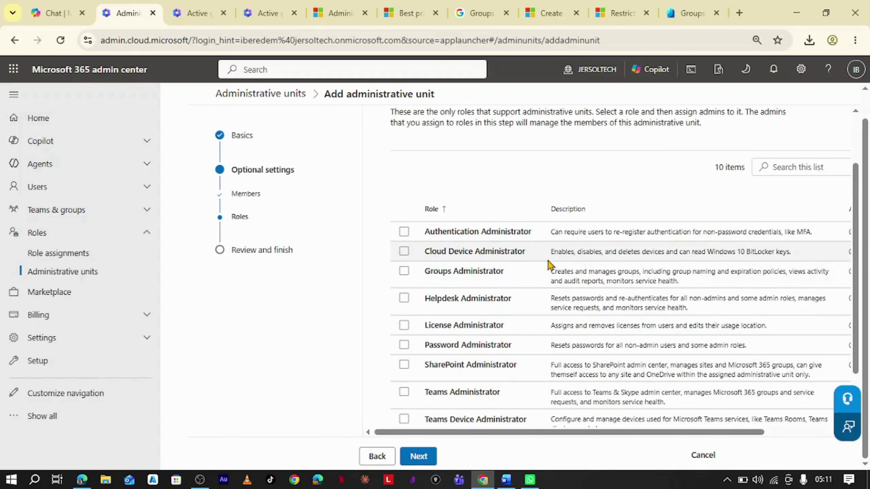
scroll(547, 261, "down", 2)
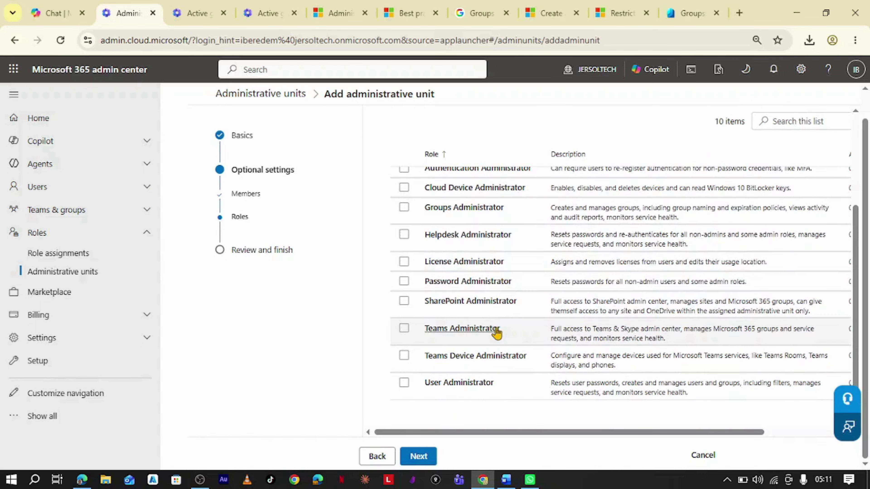
scroll(497, 332, "up", 2)
scroll(498, 329, "down", 2)
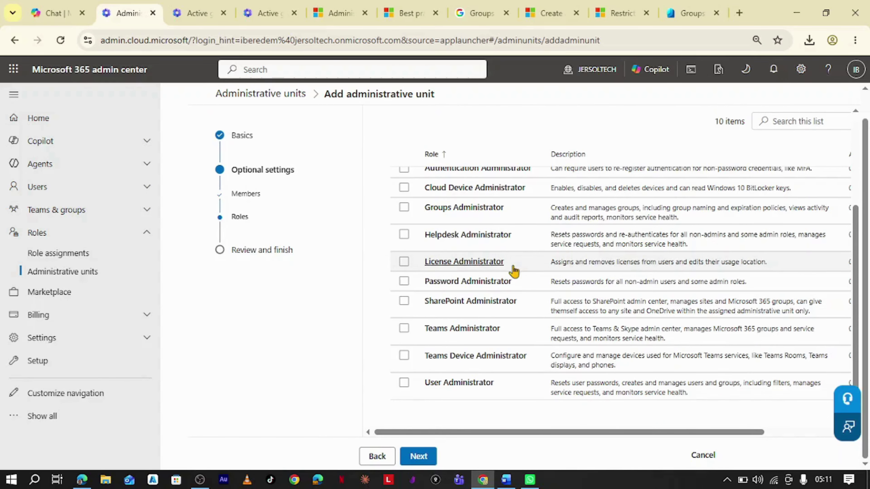
scroll(501, 295, "up", 2)
scroll(502, 296, "down", 2)
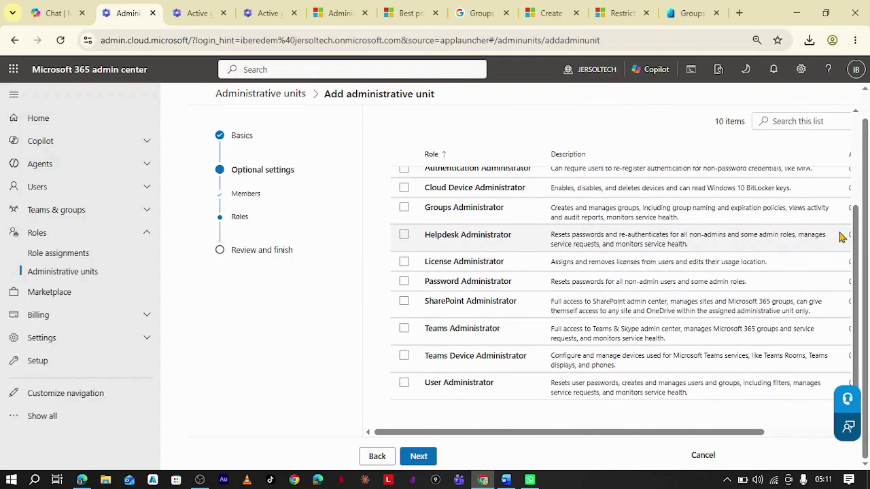
left_click_drag(855, 249, 856, 240)
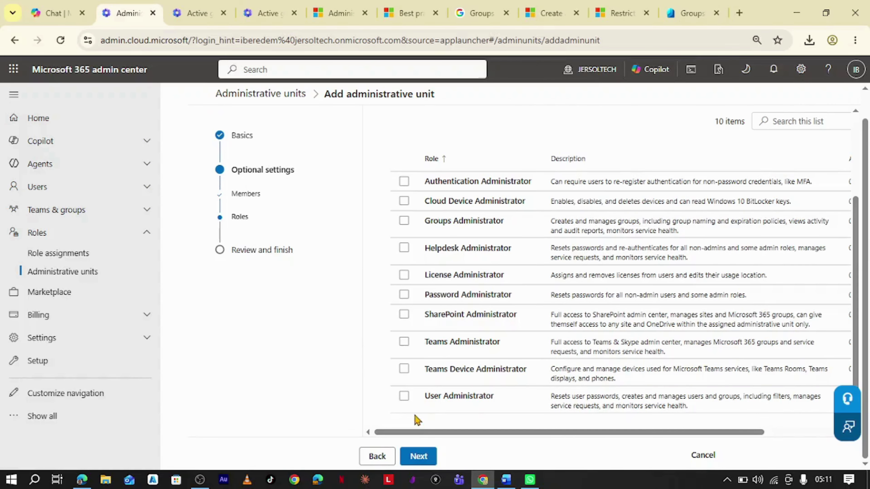
left_click_drag(418, 433, 444, 433)
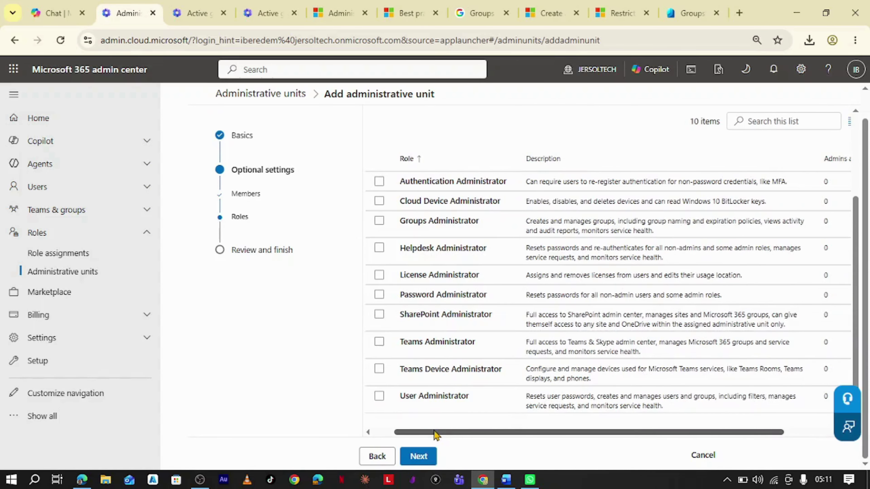
scroll(476, 408, "up", 3)
scroll(491, 392, "down", 3)
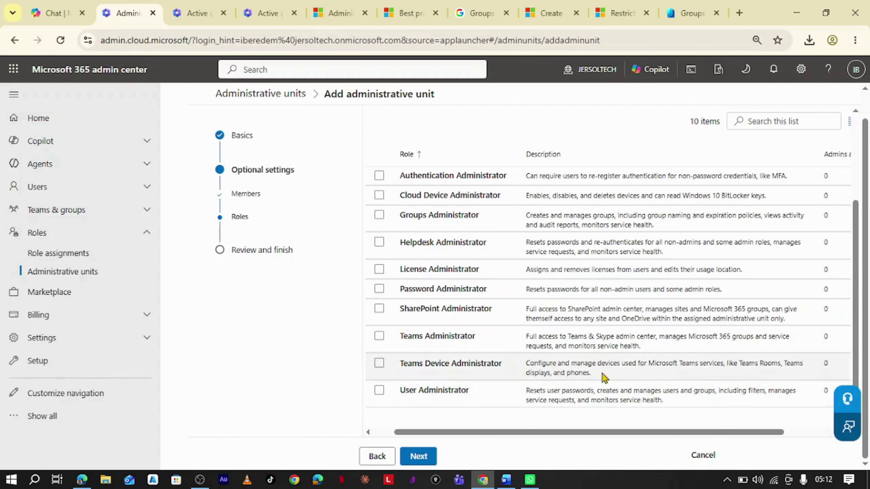
left_click(446, 397)
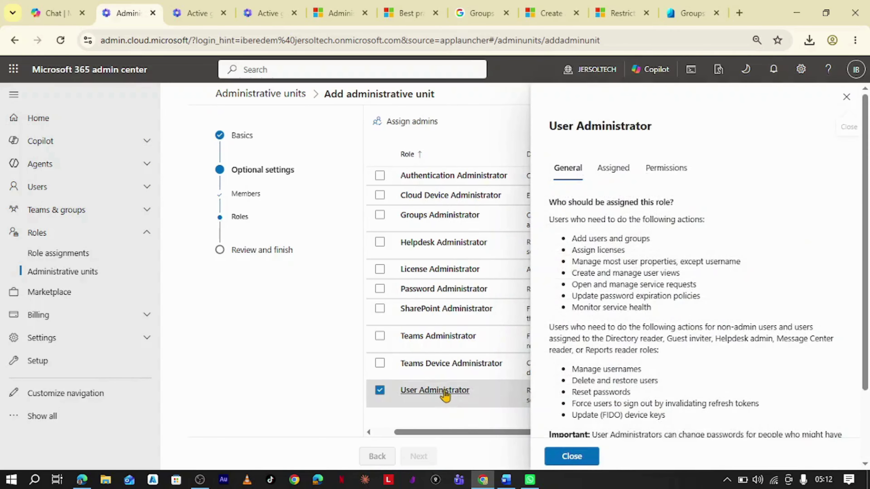
Search for the user, assign them to User Administrator, and proceed to Review and finish.
scroll(632, 320, "down", 2)
scroll(636, 360, "up", 3)
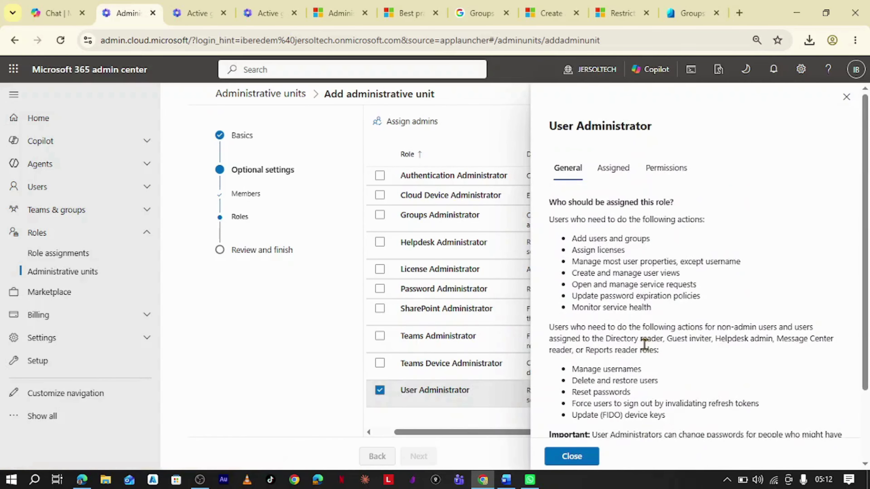
left_click(616, 174)
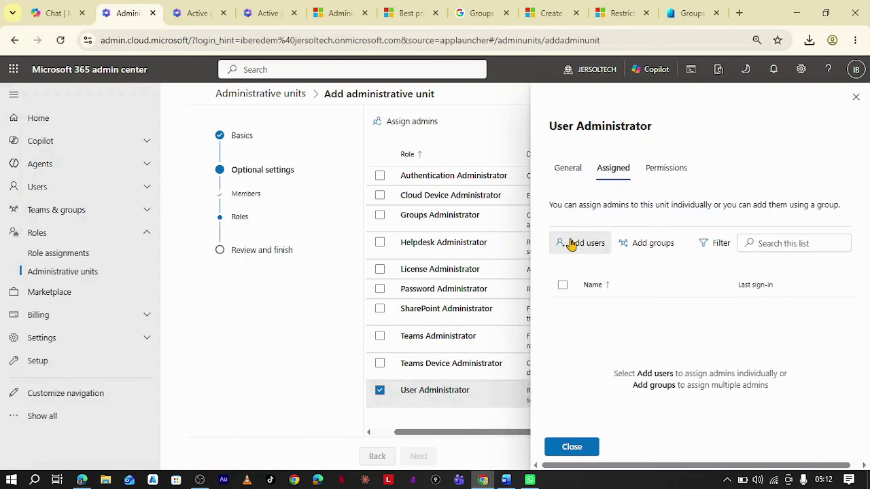
left_click(571, 244)
left_click(635, 165)
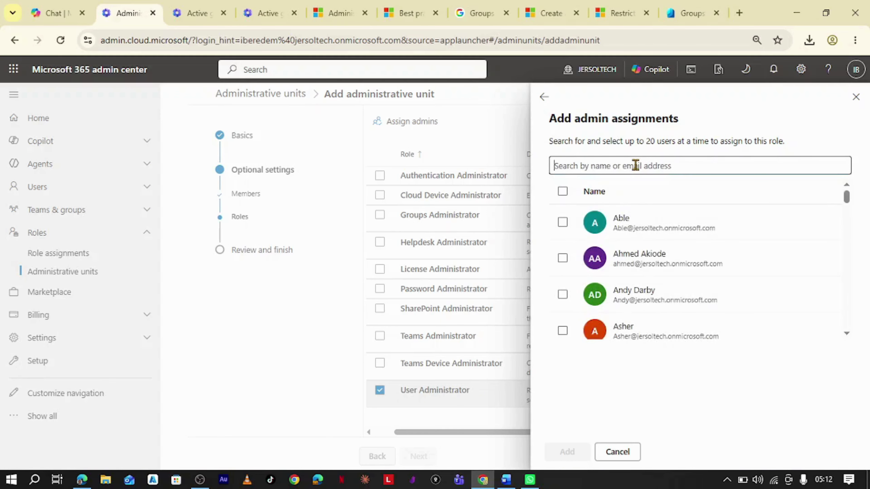
type("dudu")
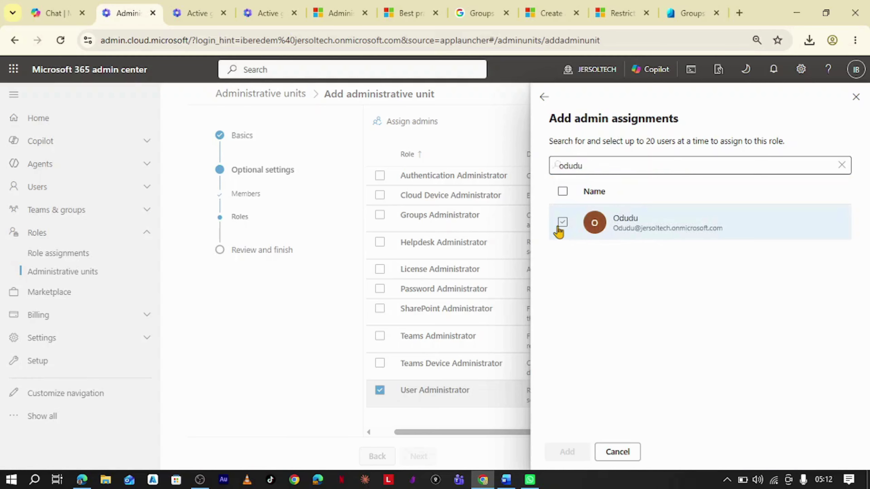
left_click(563, 222)
left_click(568, 453)
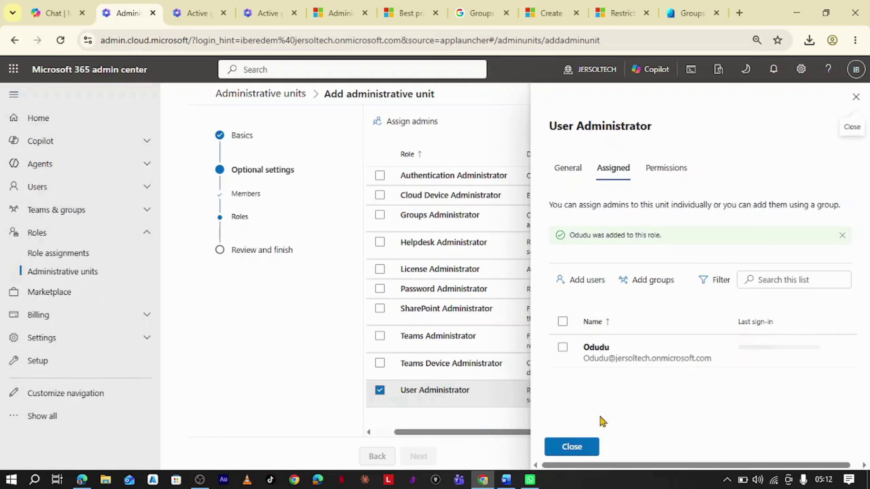
left_click(586, 447)
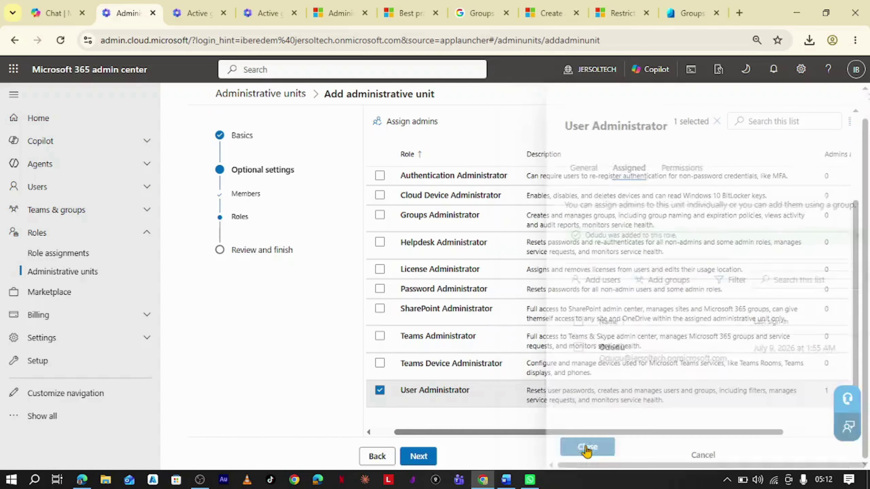
left_click(419, 456)
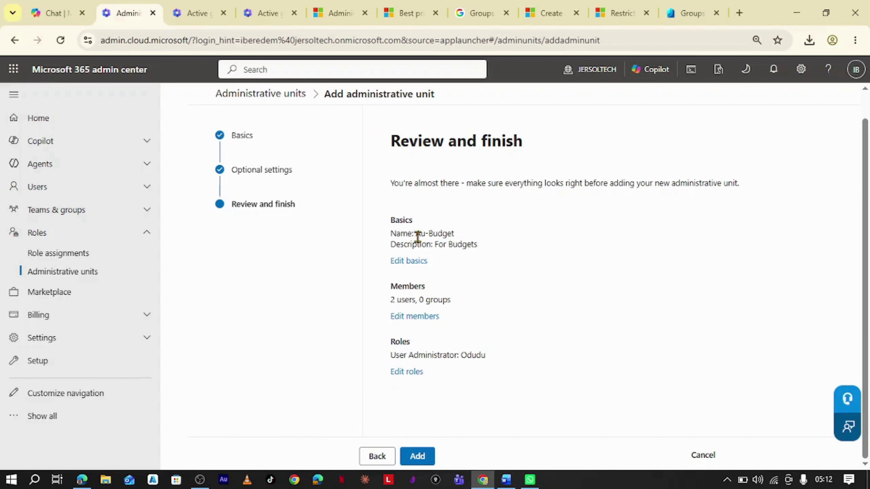
Add the Au-Budget unit and return to the Administrative units list.
left_click(417, 456)
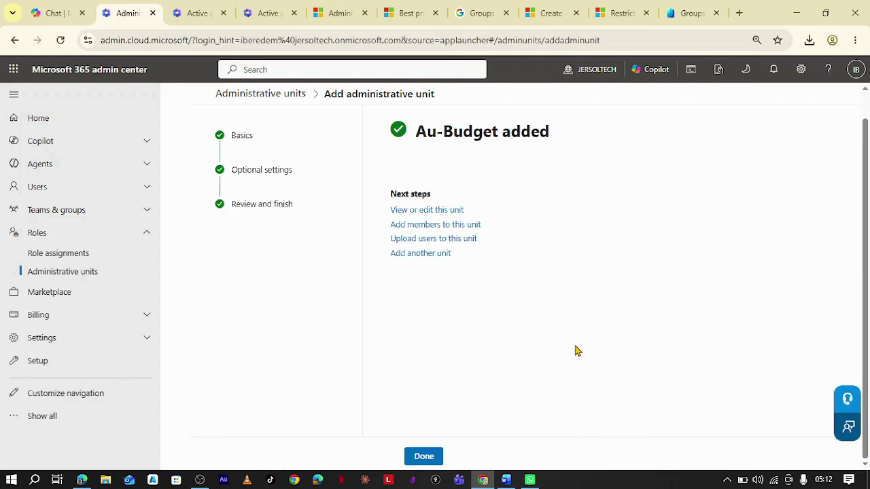
left_click(423, 456)
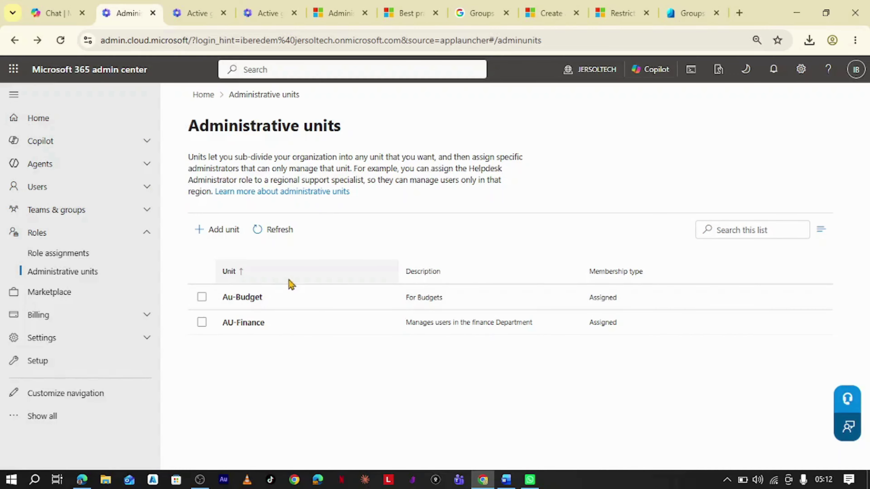
Open Au-Budget's page and display its Role assignments tab.
left_click(247, 301)
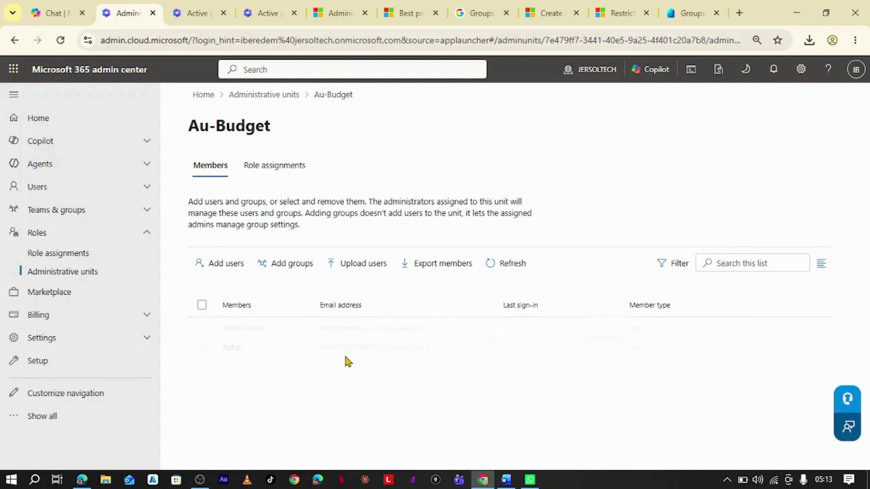
left_click(280, 173)
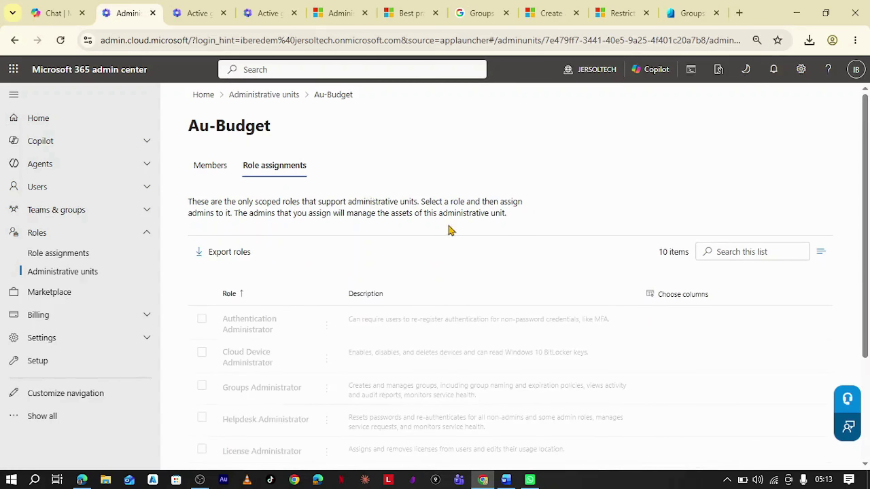
Export Au-Budget's role assignments to CSV and open Au-Budget_role_assignments from Downloads.
scroll(405, 279, "down", 3)
scroll(402, 270, "up", 3)
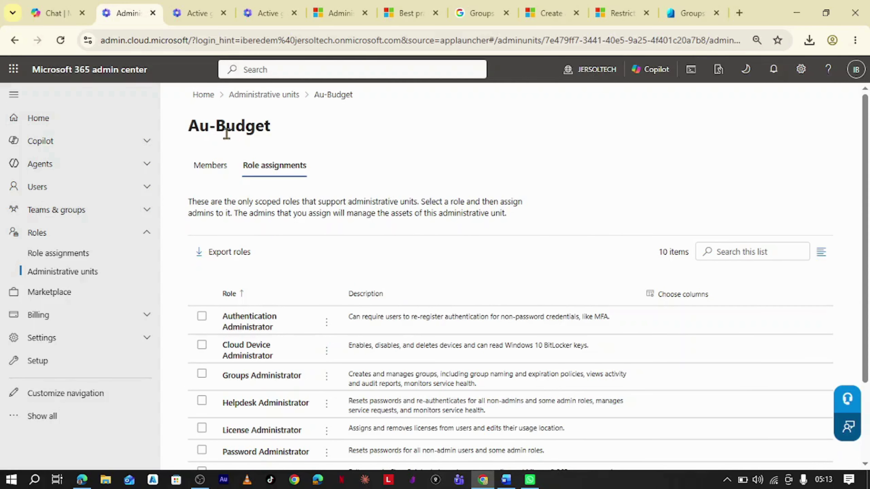
scroll(343, 325, "down", 3)
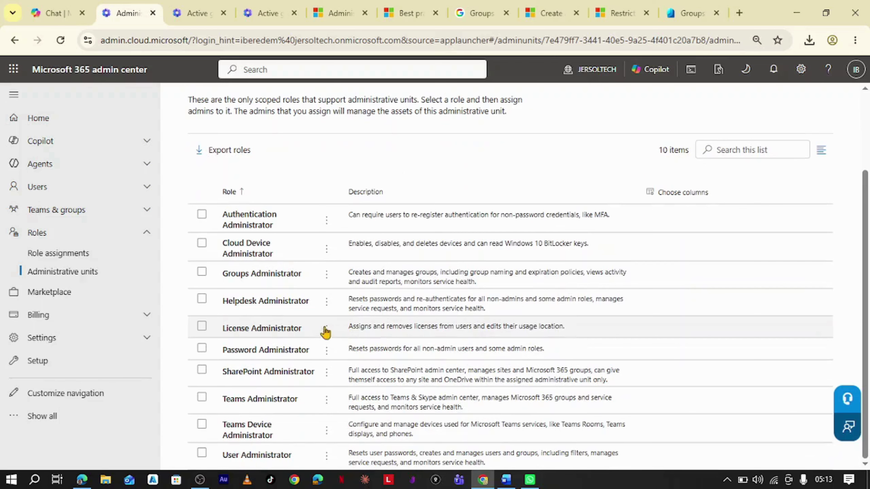
scroll(356, 342, "up", 1)
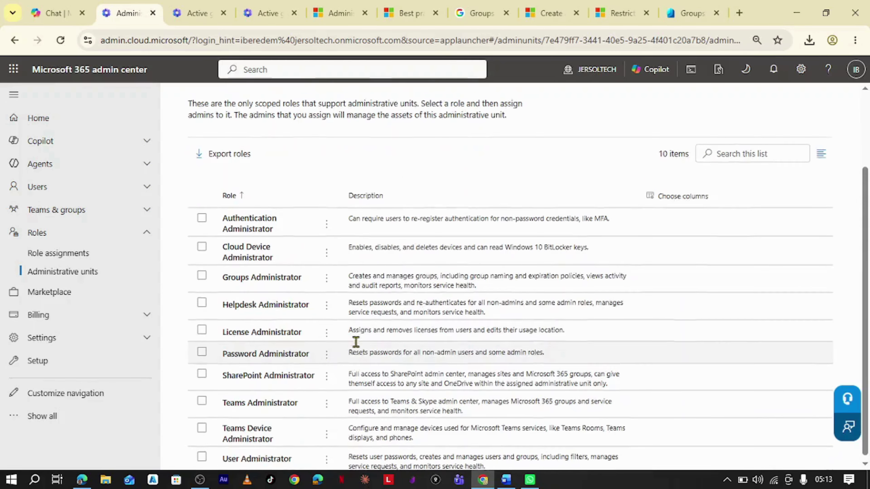
scroll(356, 342, "up", 2)
left_click(228, 254)
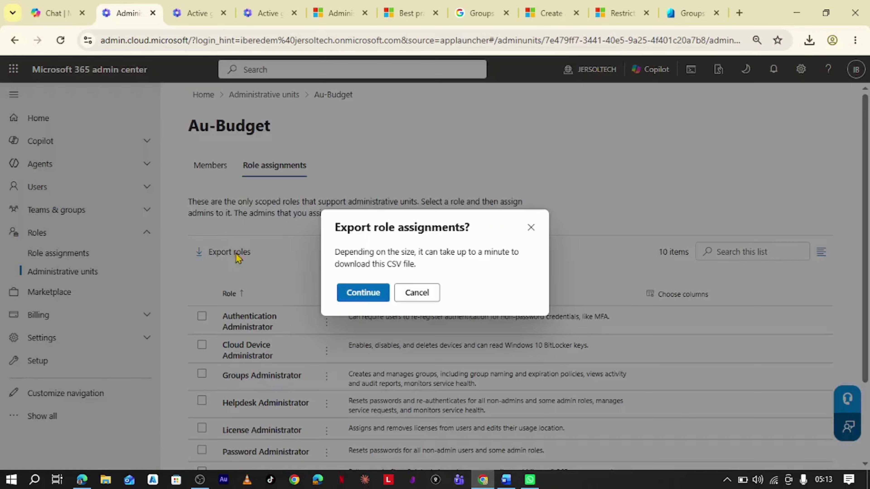
left_click(353, 296)
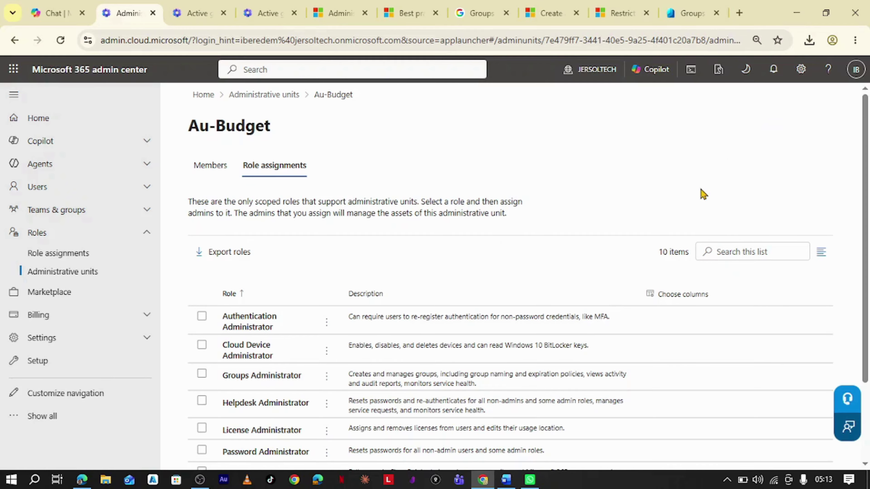
left_click(814, 44)
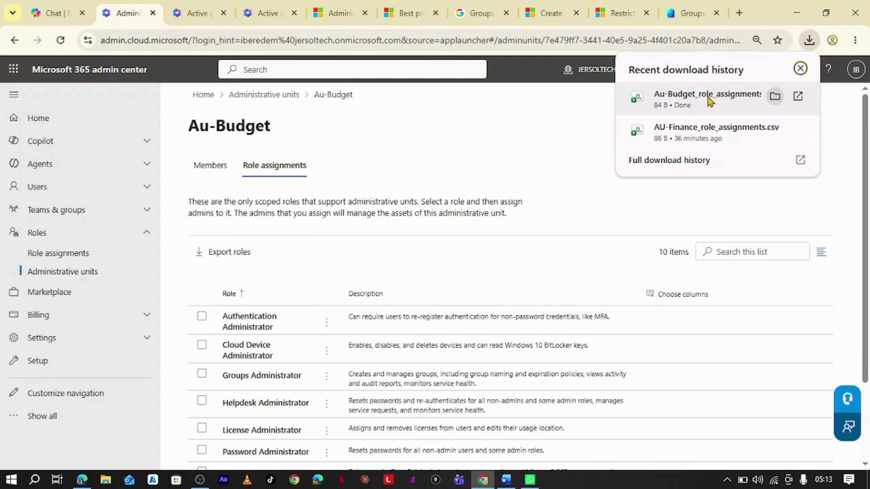
left_click(706, 100)
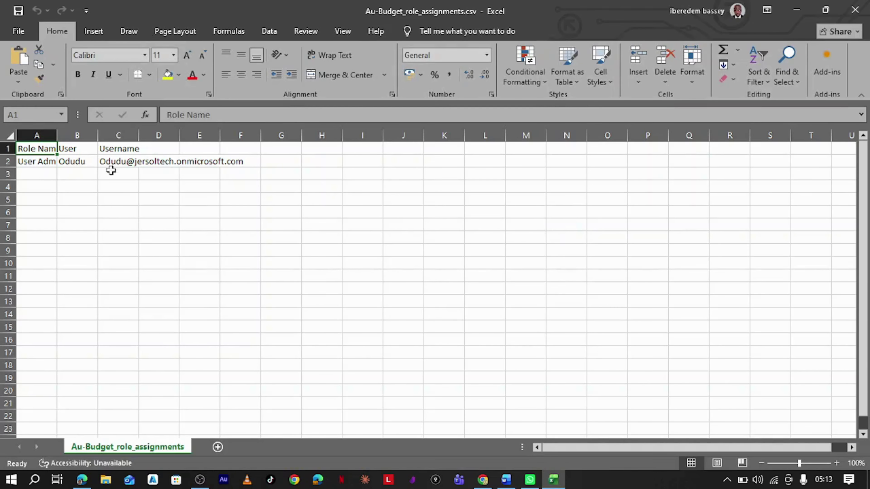
Widen columns A and C so Role Name and username show fully, then minimize Excel.
left_click_drag(57, 137, 114, 138)
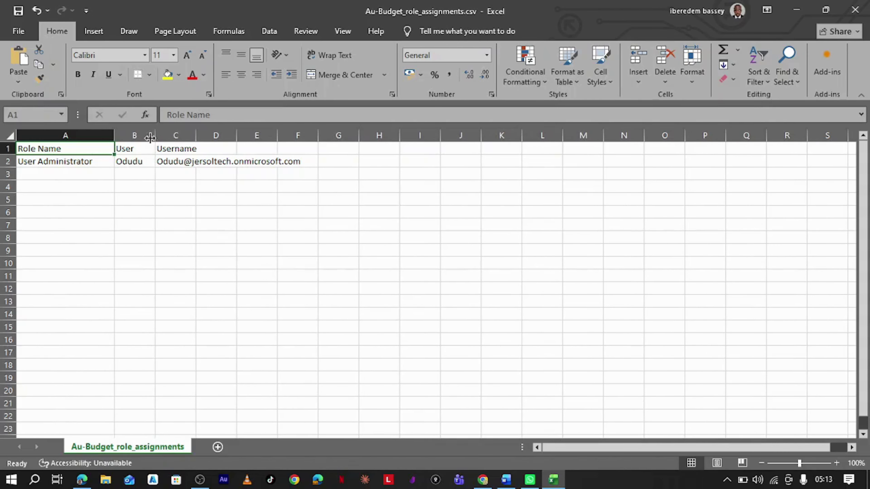
left_click_drag(194, 136, 238, 136)
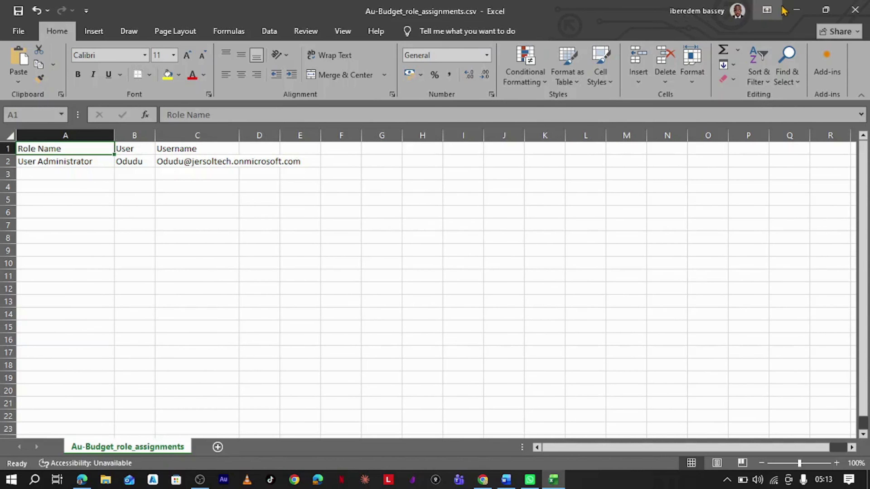
left_click(796, 10)
Review Au-Budget's 10 scoped roles, then open Chrome's three-dot options menu.
scroll(399, 274, "down", 3)
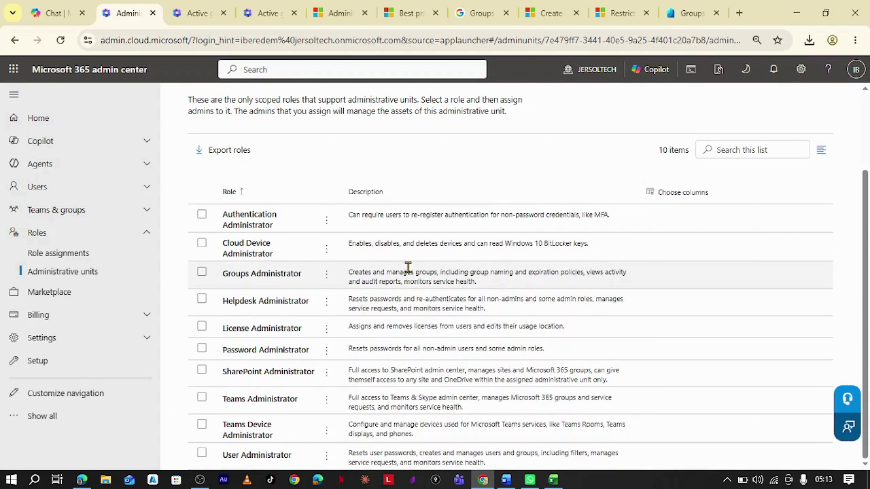
scroll(373, 295, "up", 3)
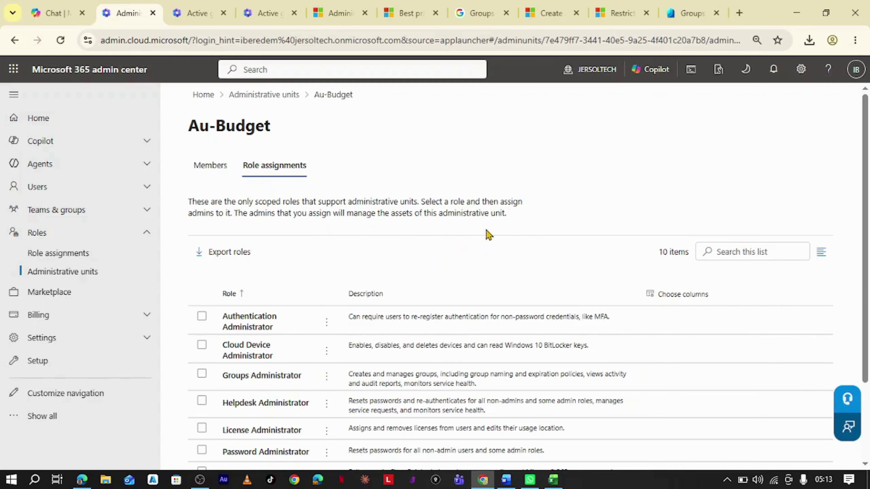
scroll(454, 240, "down", 3)
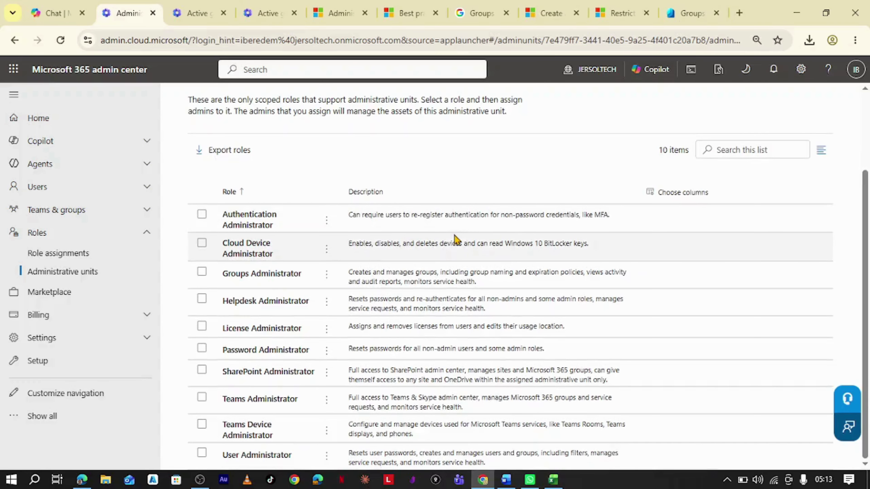
scroll(689, 255, "up", 3)
left_click(855, 40)
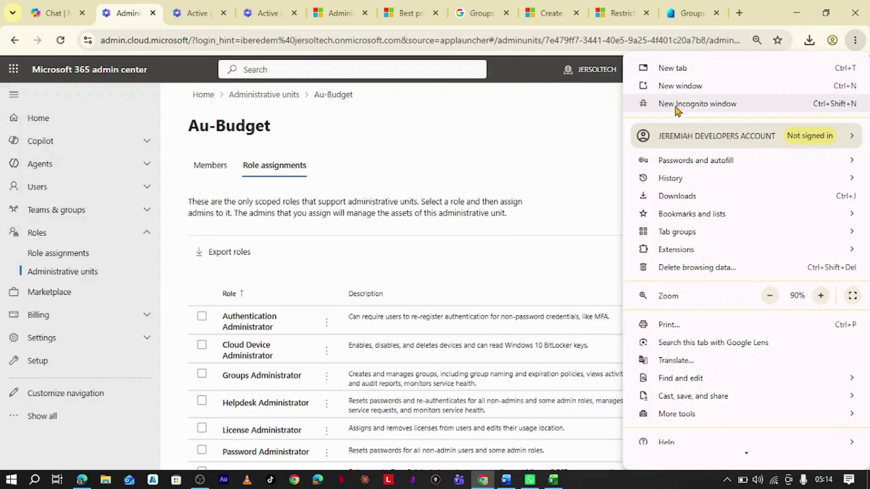
Open an incognito window, load office.com, and start signing in.
left_click(700, 105)
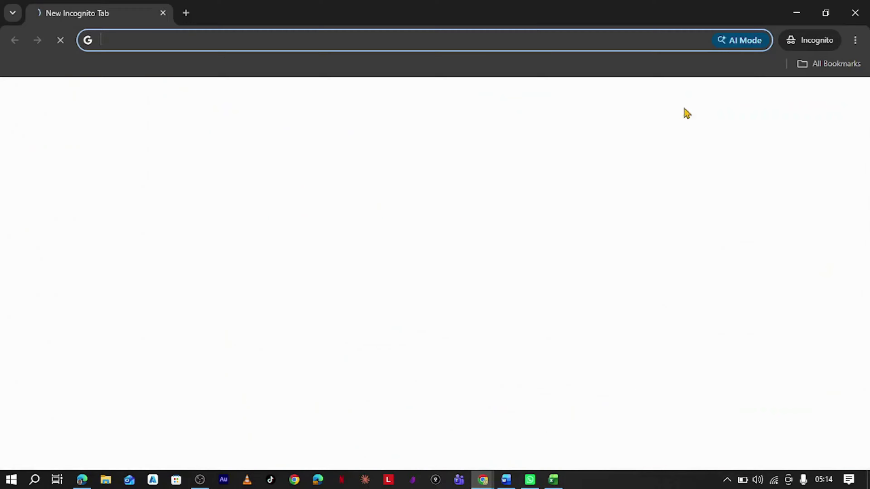
type("office.")
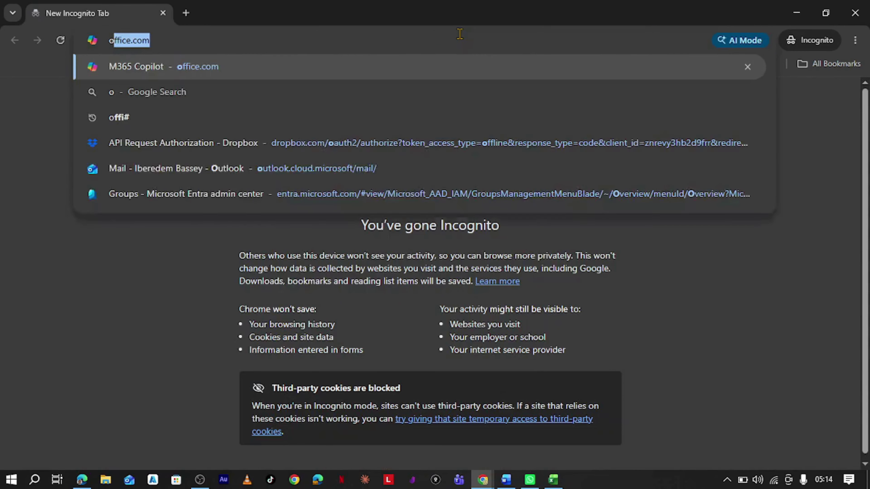
type("com")
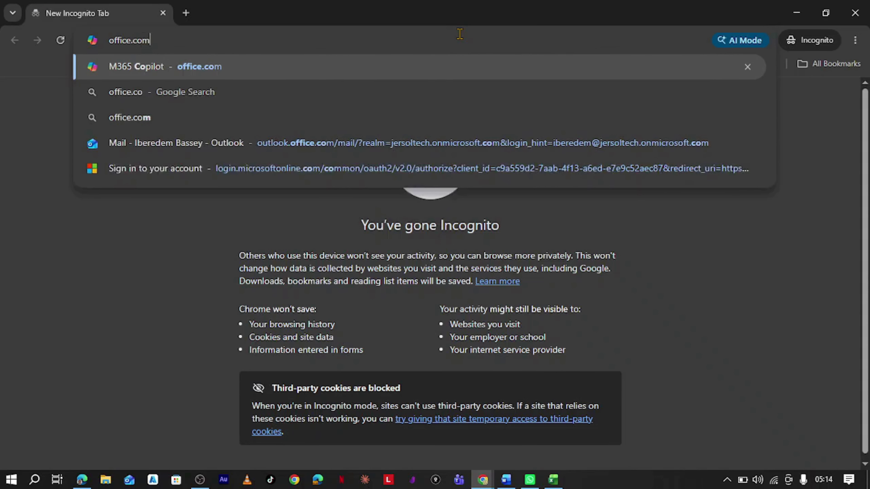
key("Return")
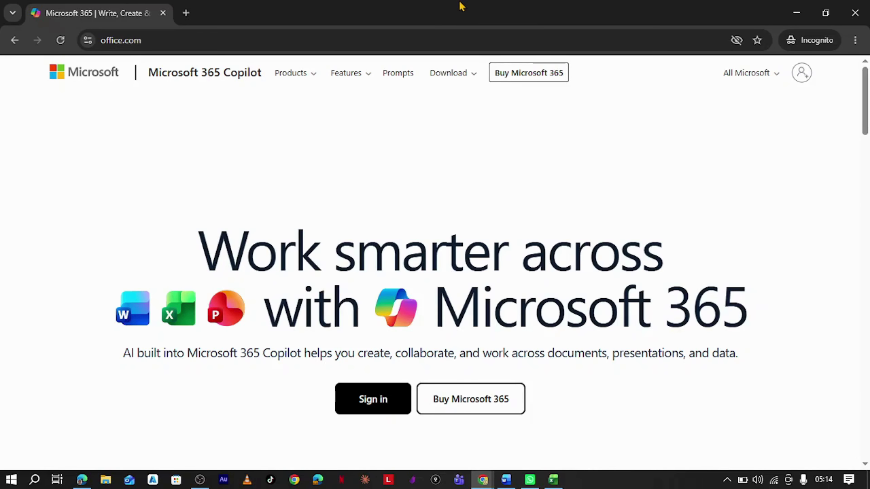
left_click(380, 407)
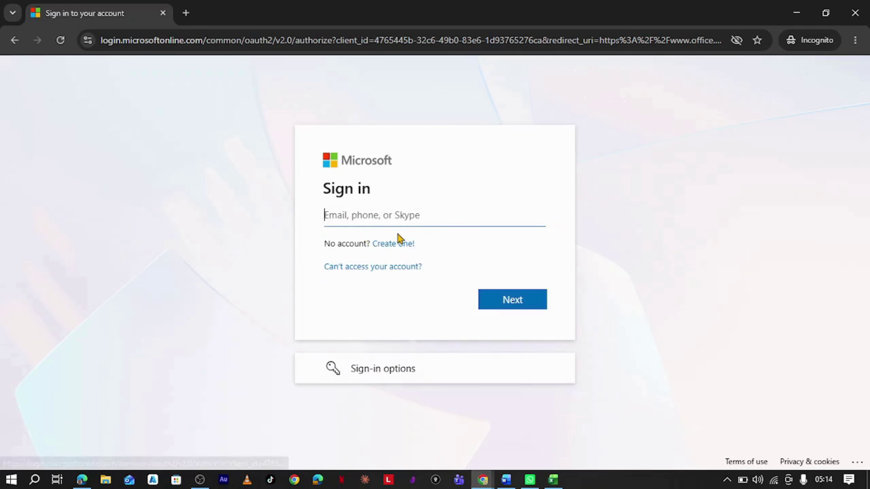
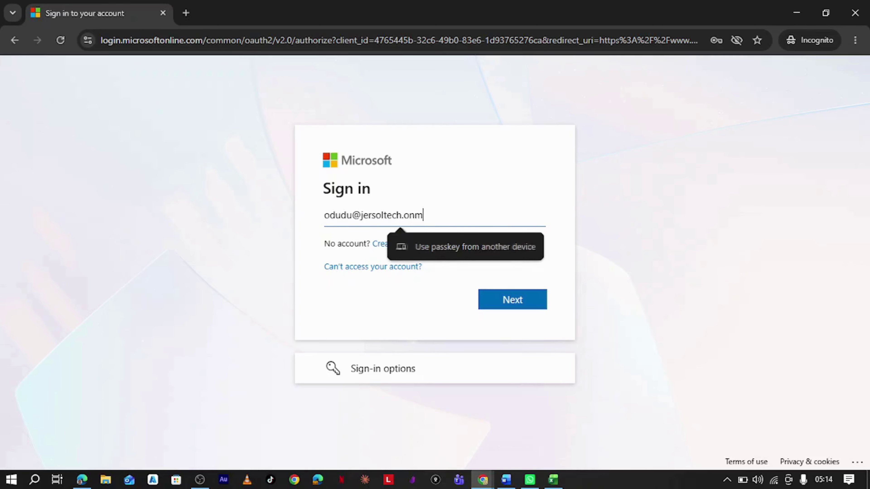
Sign in with the user's e-mail, password and authenticator code, and stay signed in.
key("Return")
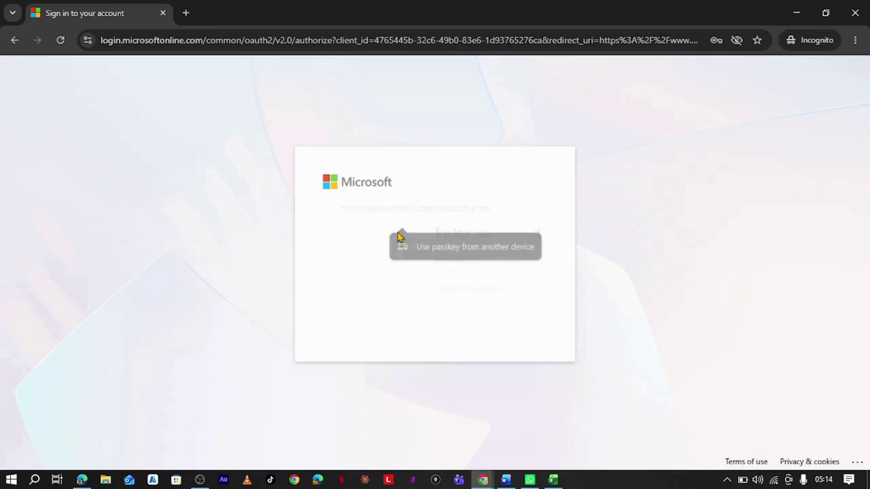
type("••")
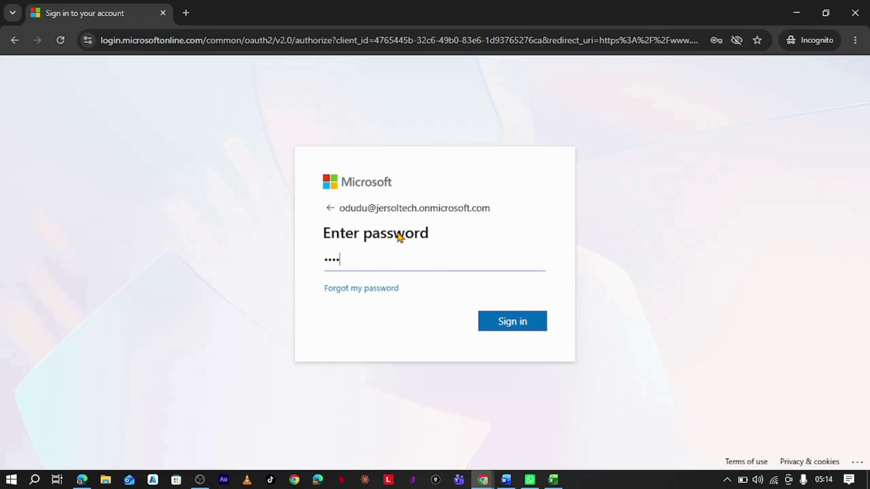
type("•••••••")
key("Return")
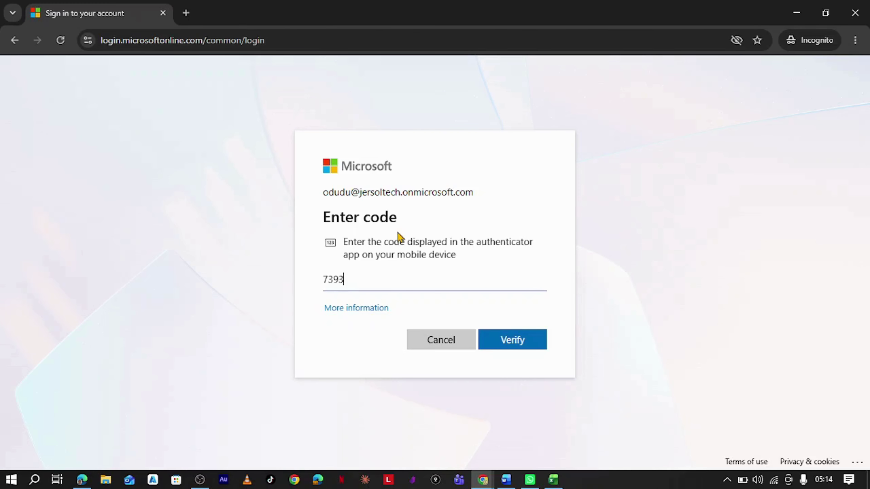
key("Return")
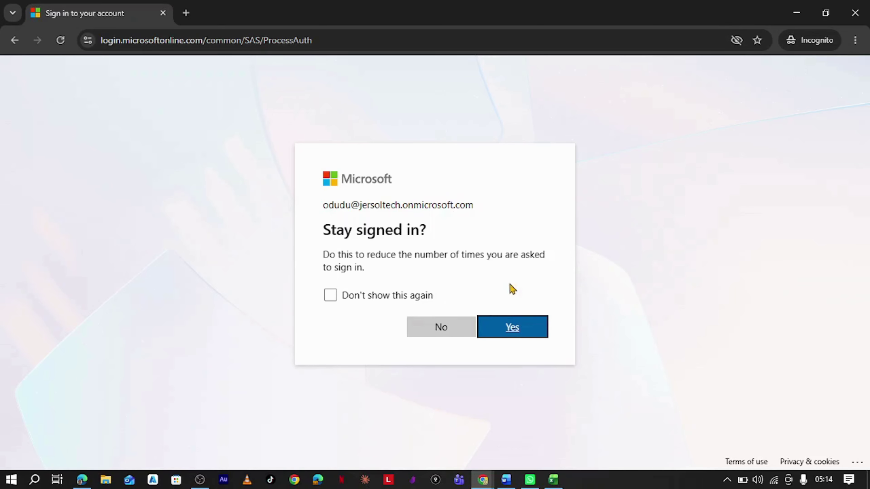
left_click(523, 332)
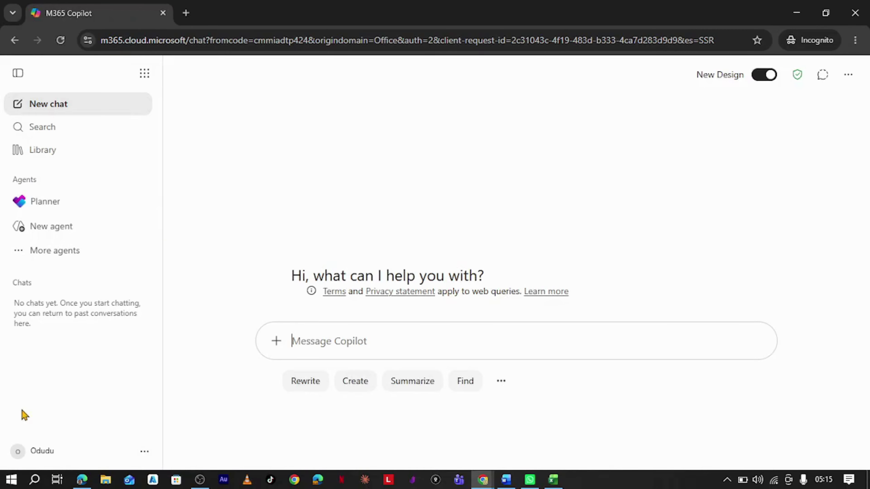
Check the apps list, open a blank incognito tab, then return to the Copilot chat tab.
left_click(145, 75)
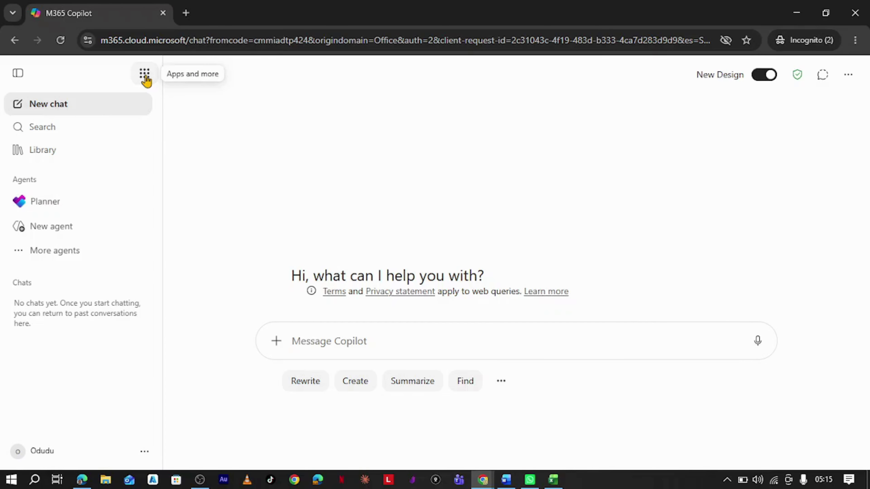
left_click(145, 76)
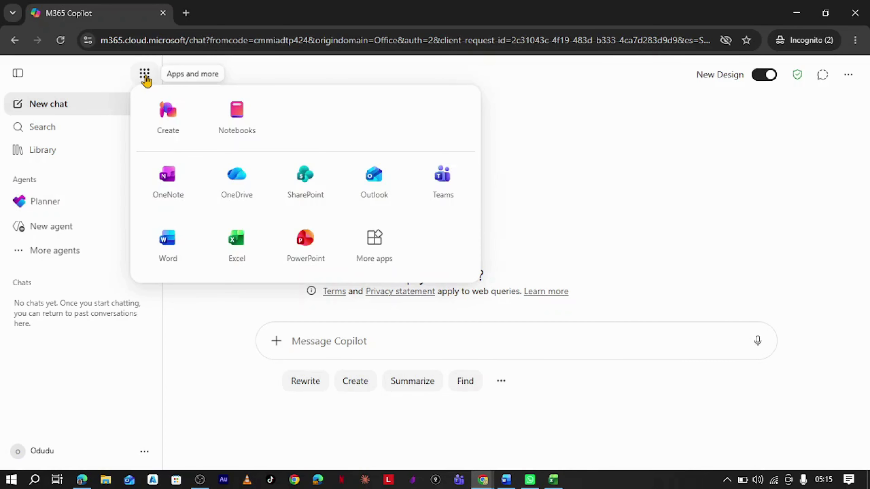
left_click(145, 77)
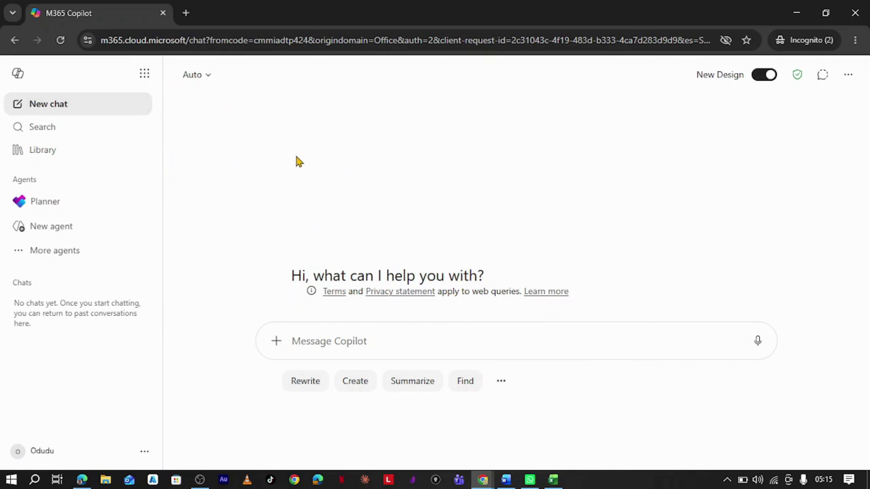
left_click(186, 13)
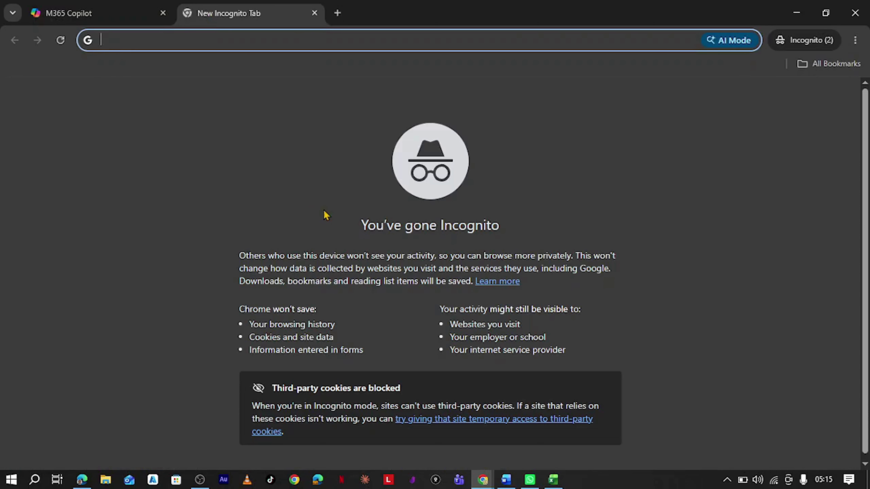
left_click(55, 10)
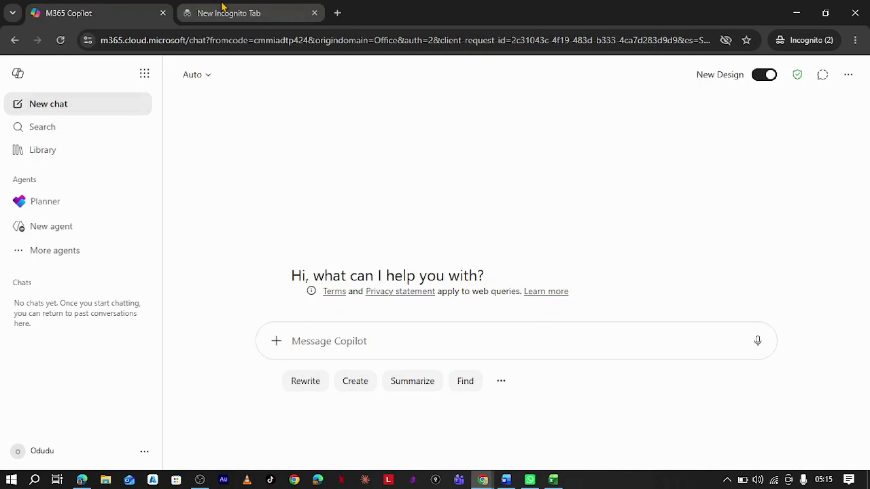
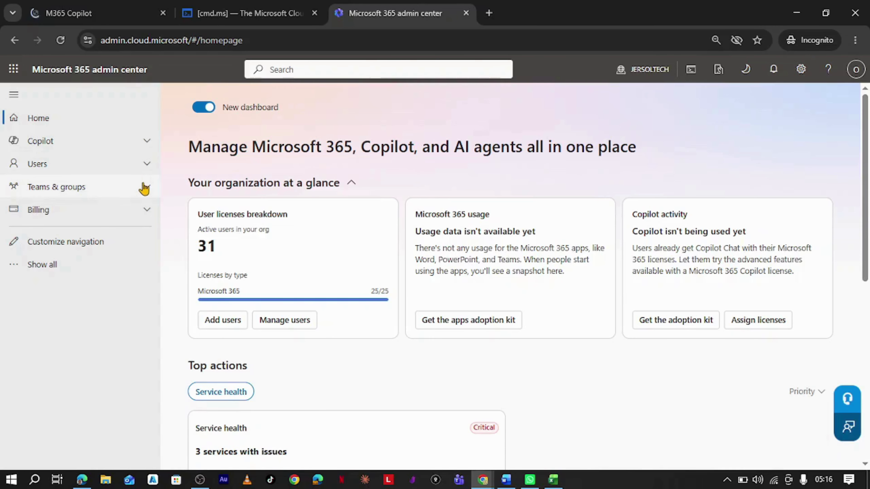
Show all navigation sections and open Roles > Role assignments to list the Microsoft Entra ID roles.
left_click(78, 266)
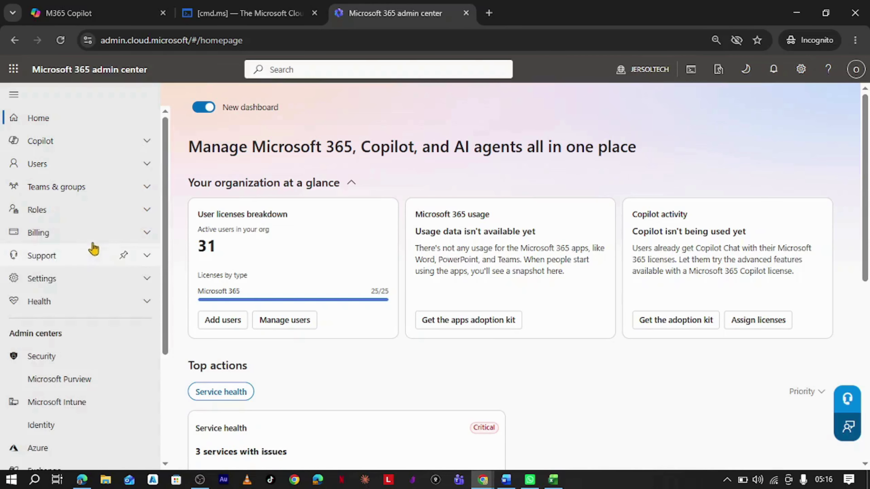
scroll(113, 229, "down", 5)
scroll(123, 232, "up", 5)
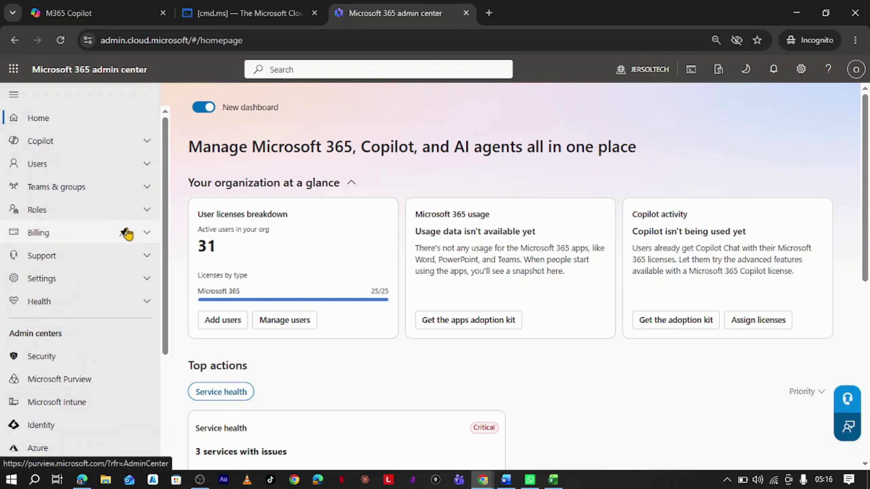
left_click(151, 208)
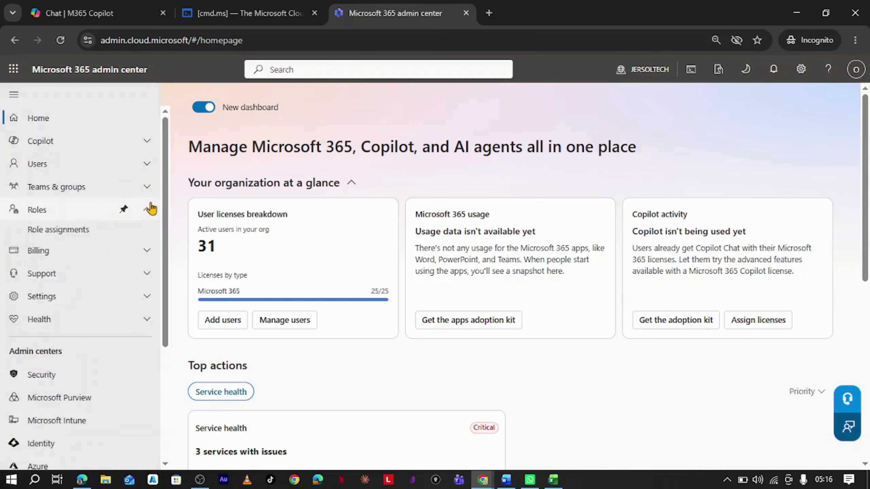
left_click(74, 238)
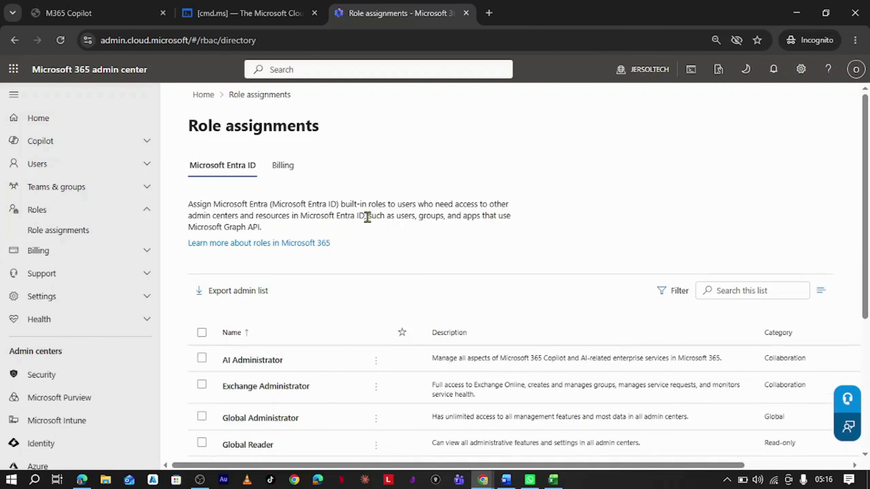
Open Users > Active users to see the two licensed users with E5 Developer licences.
scroll(363, 226, "down", 5)
scroll(362, 234, "up", 5)
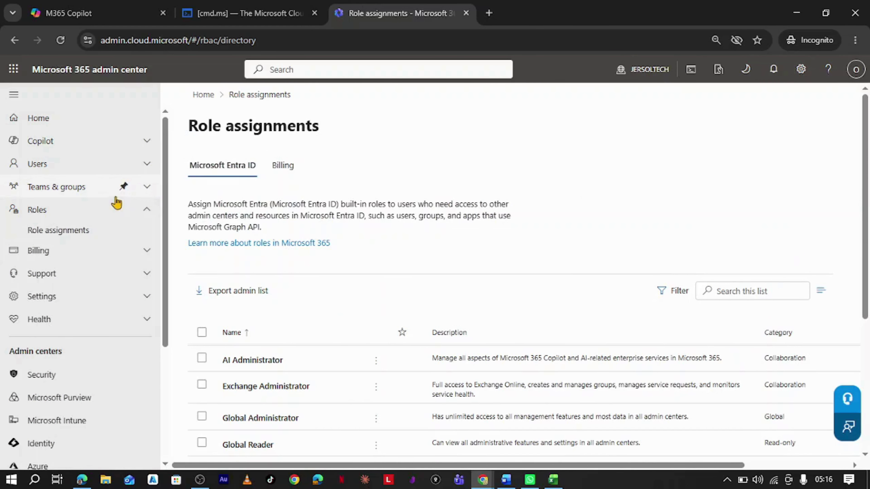
left_click(143, 170)
left_click(102, 186)
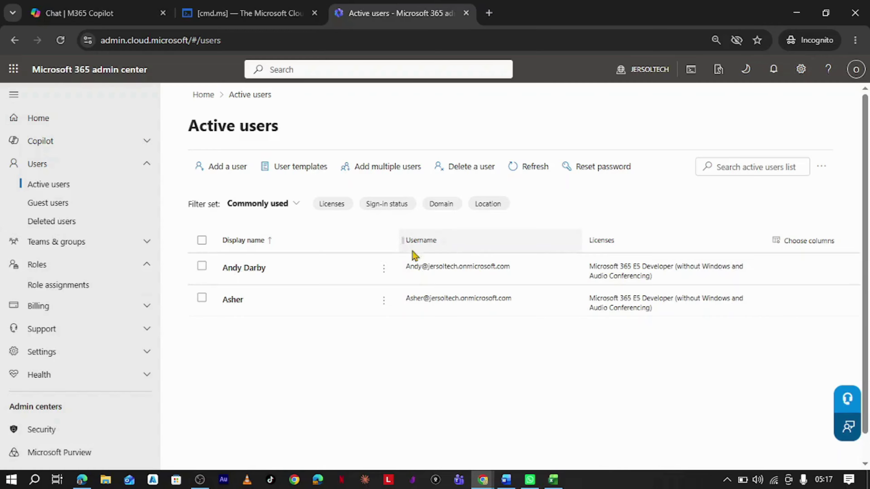
left_click(253, 270)
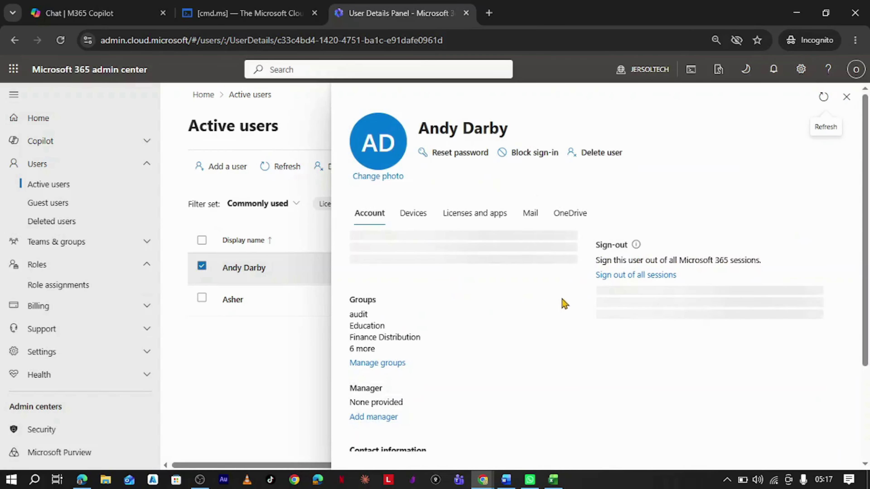
scroll(558, 309, "down", 3)
scroll(559, 310, "down", 1)
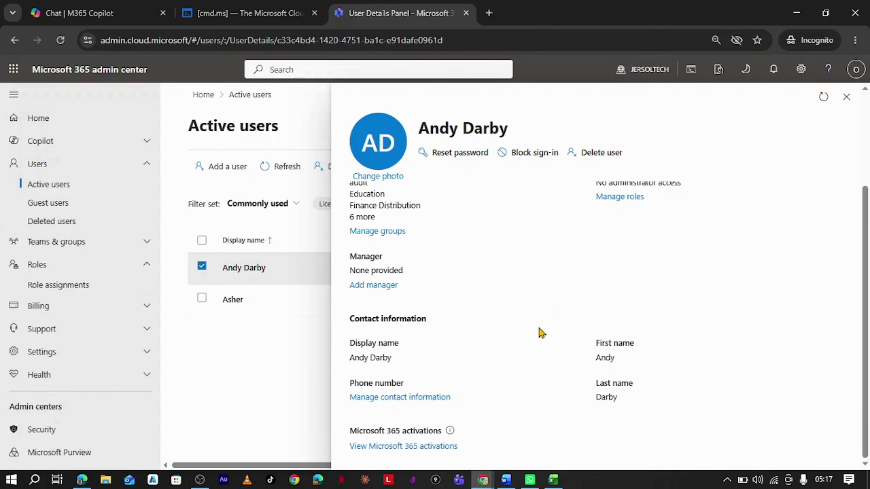
scroll(542, 333, "up", 4)
scroll(540, 332, "down", 4)
scroll(540, 332, "up", 4)
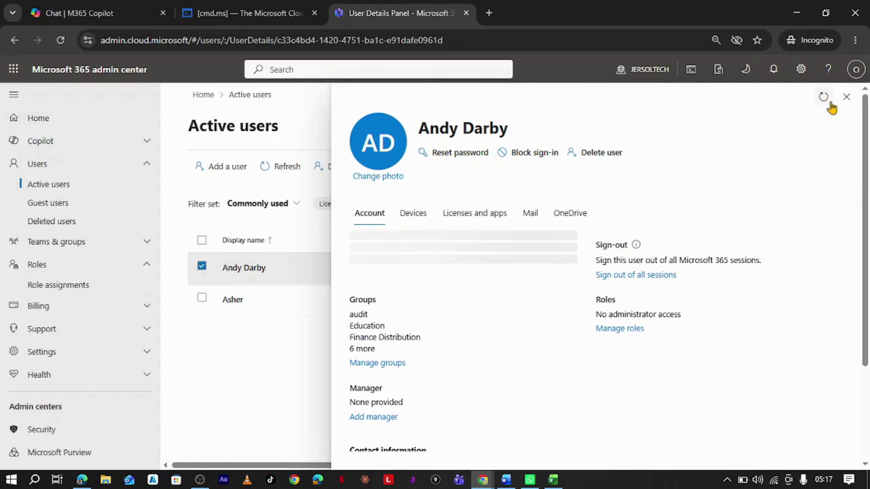
left_click(846, 97)
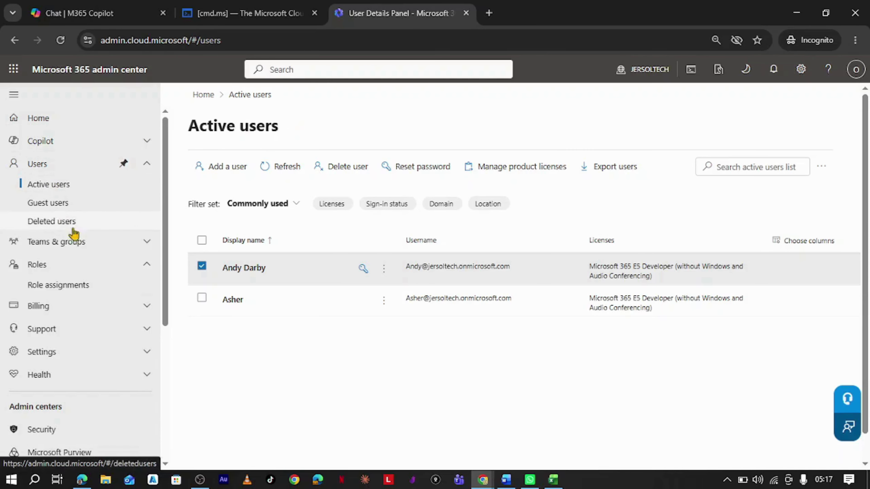
scroll(121, 294, "down", 5)
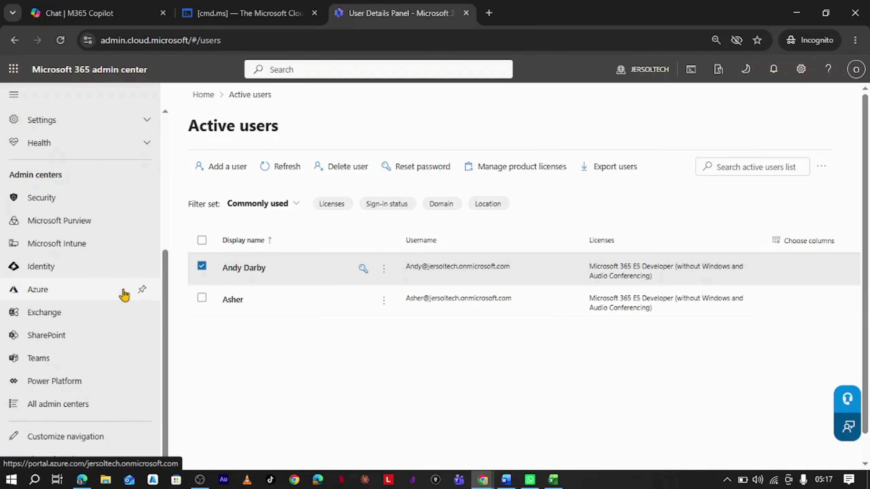
scroll(122, 294, "up", 5)
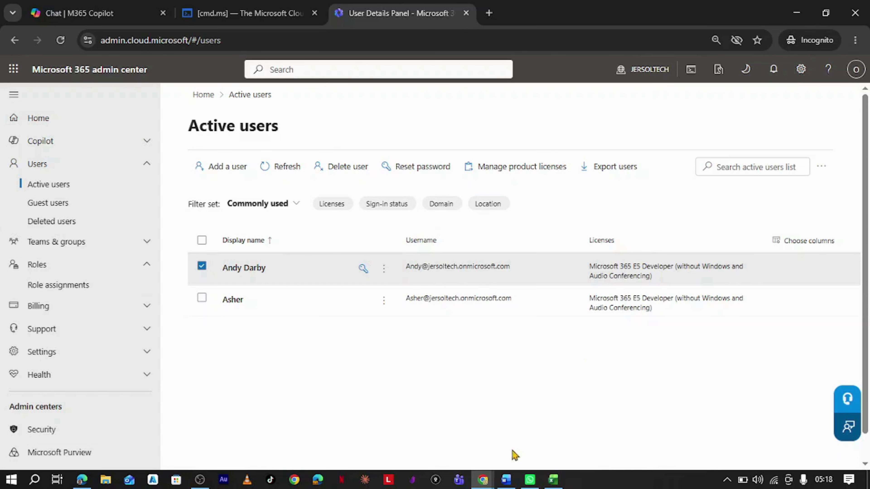
Return to the administrative units window and open the Au-Budget unit's members.
mouse_move(483, 480)
left_click(422, 442)
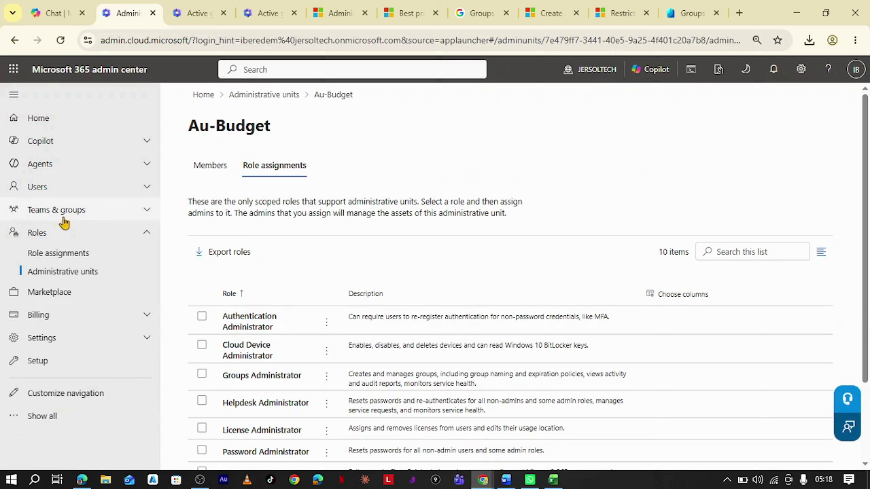
left_click(84, 209)
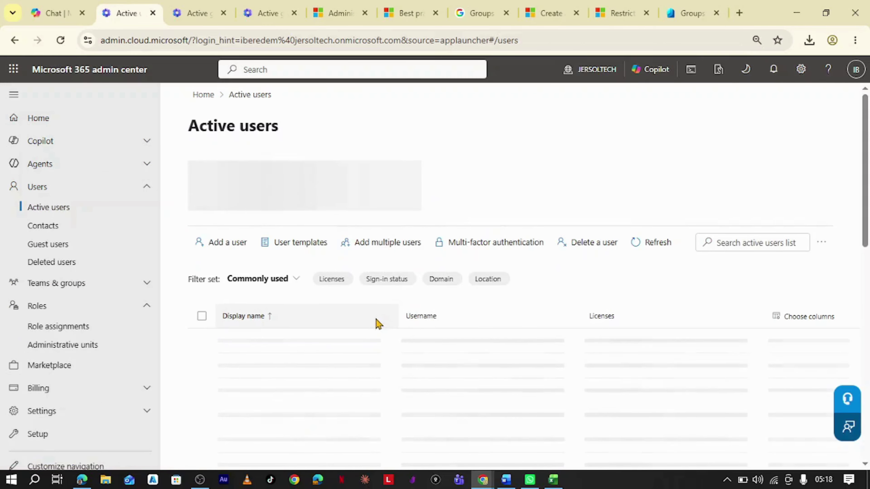
scroll(411, 356, "down", 4)
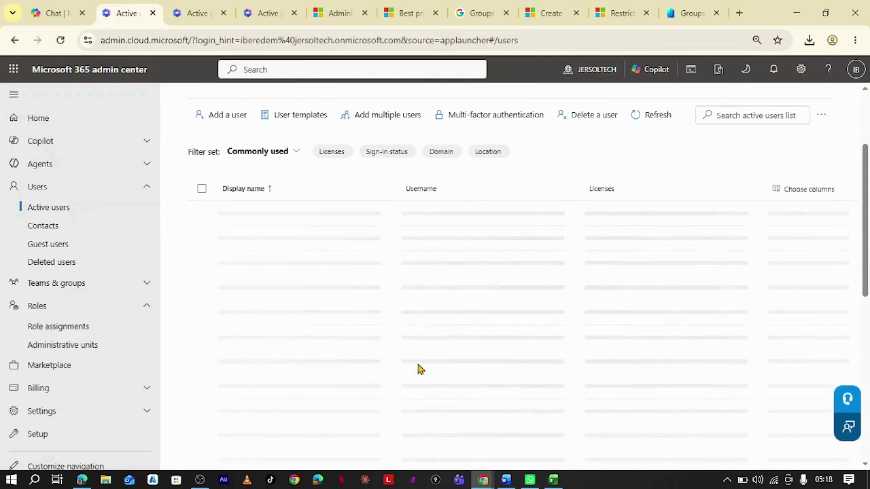
scroll(445, 377, "down", 2)
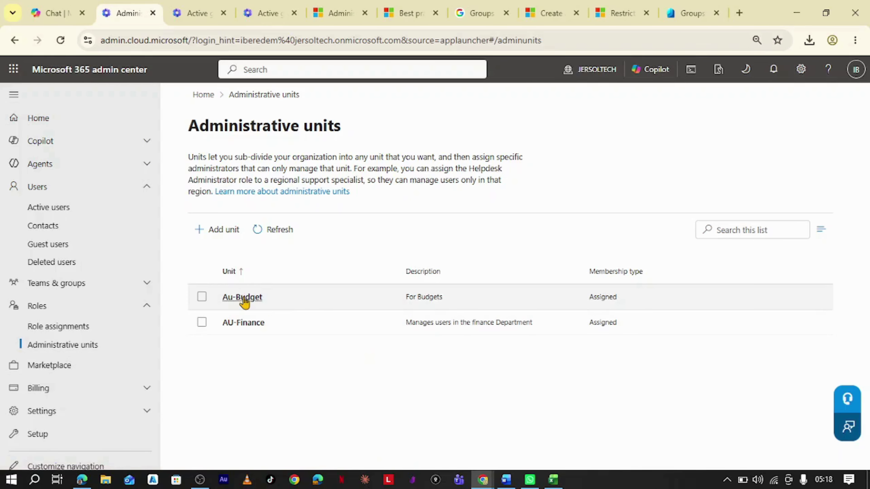
left_click(254, 298)
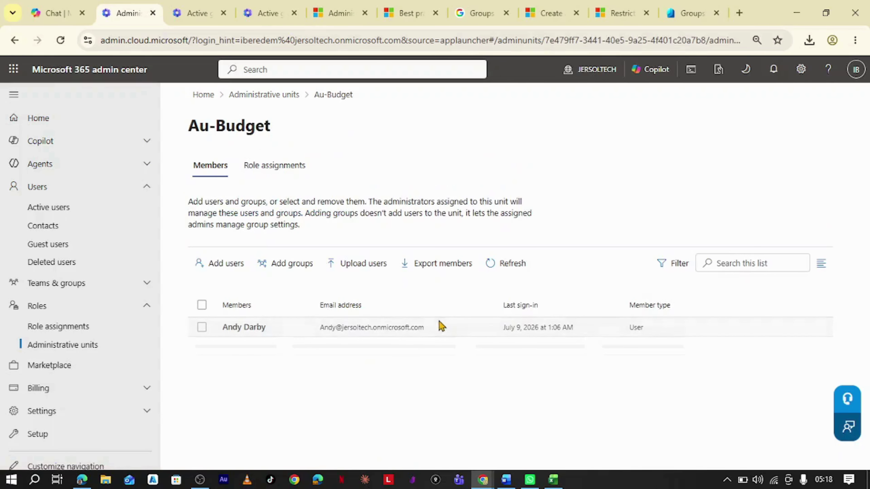
Add the Team A group as a member of the Au-Budget unit.
left_click(286, 264)
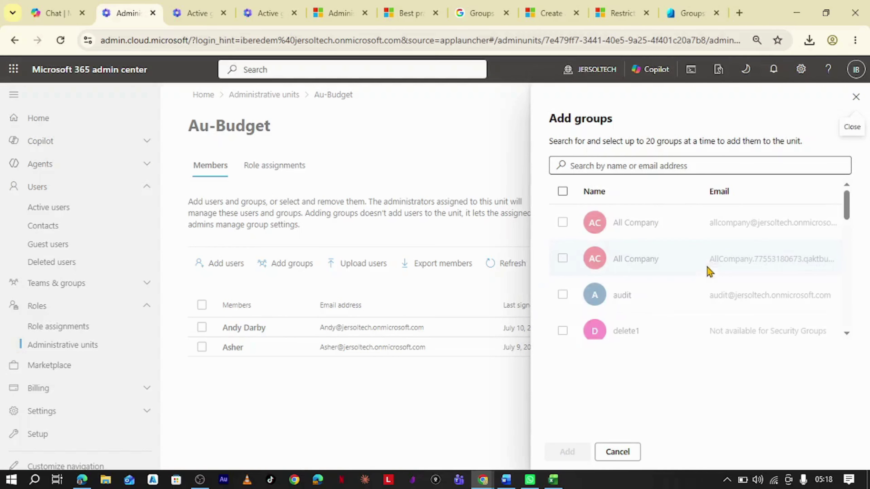
scroll(637, 291, "down", 5)
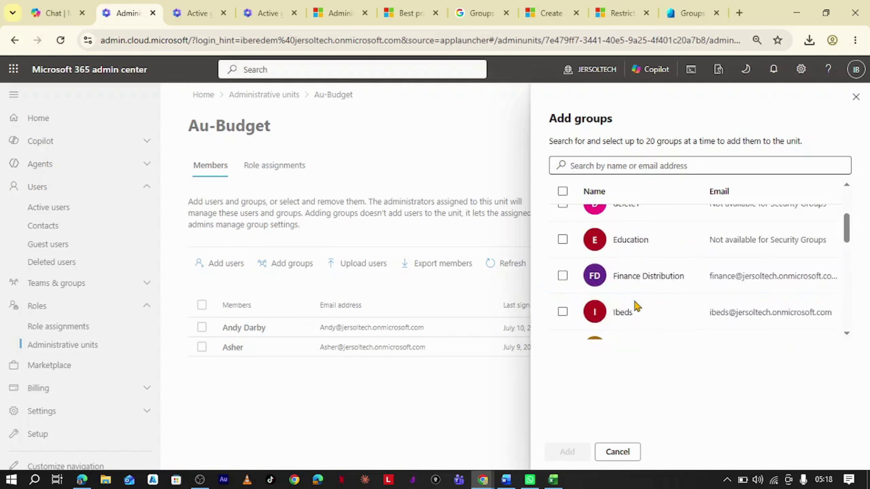
scroll(636, 304, "down", 10)
scroll(598, 311, "up", 2)
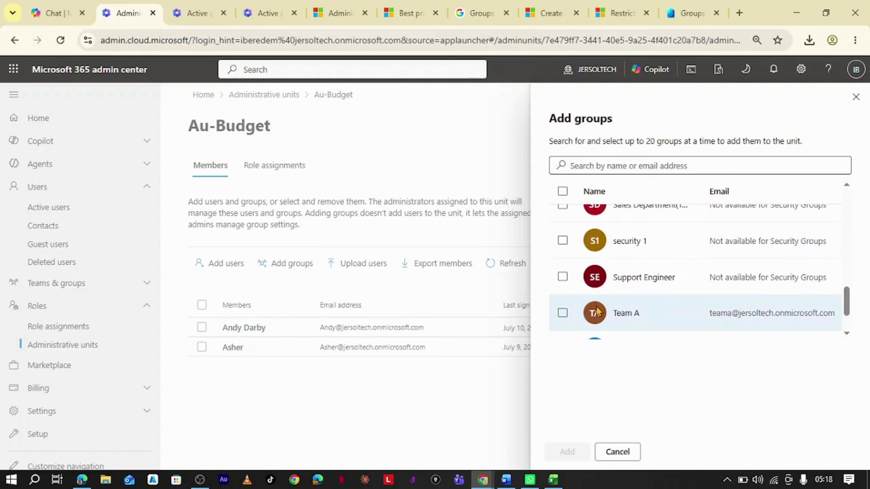
left_click(562, 313)
left_click(565, 452)
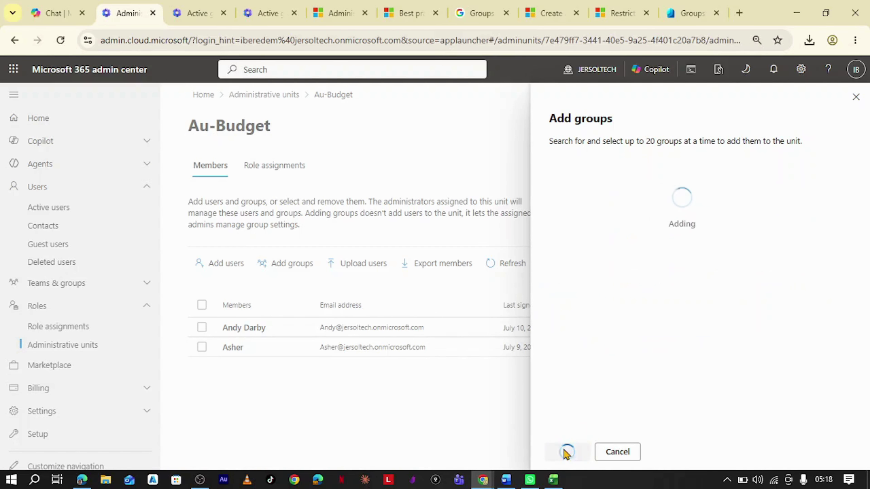
Refresh the unit's member list and admin page, then switch to the scoped admin's incognito window.
left_click(484, 300)
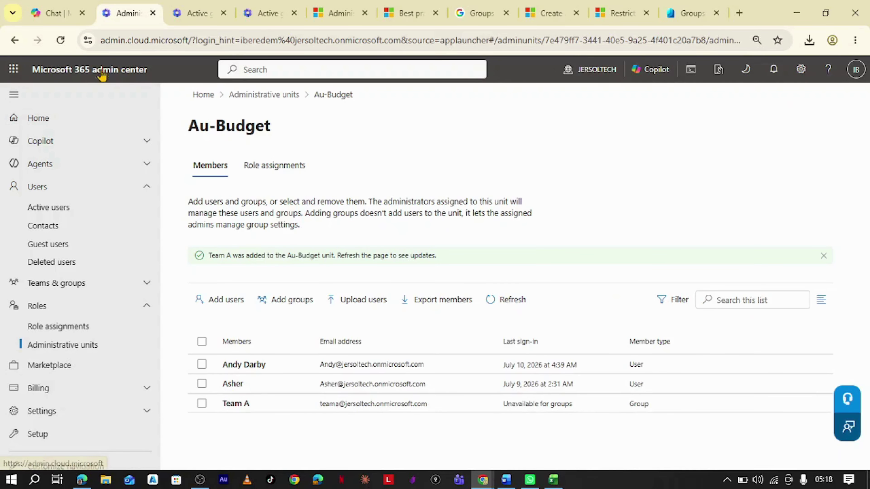
left_click(60, 41)
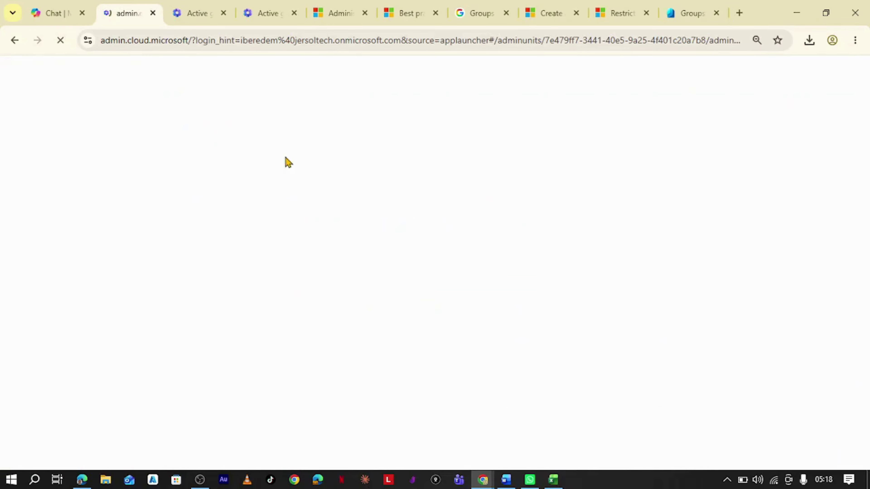
mouse_move(483, 480)
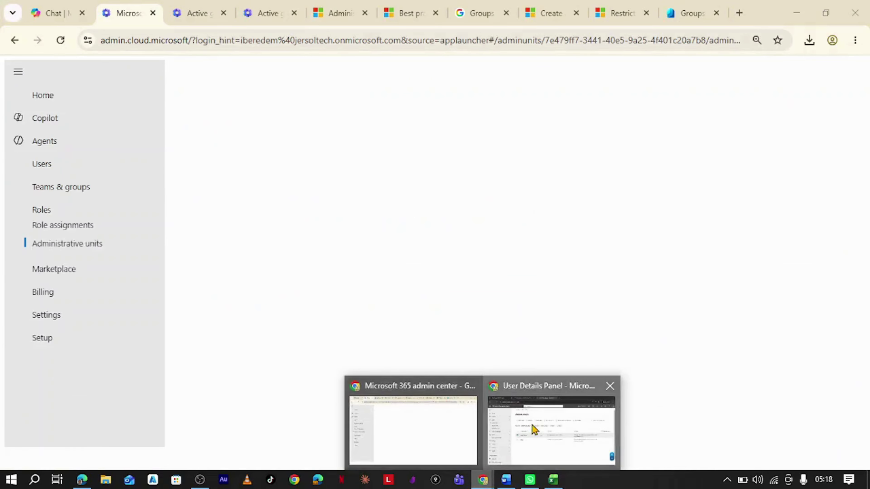
left_click(535, 423)
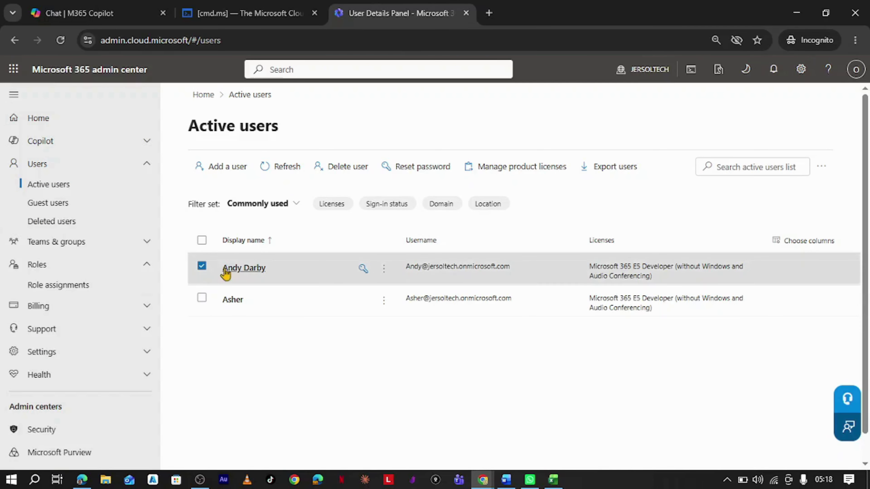
Open Teams & groups > Active teams & groups and confirm Team A is the only group listed.
left_click(144, 245)
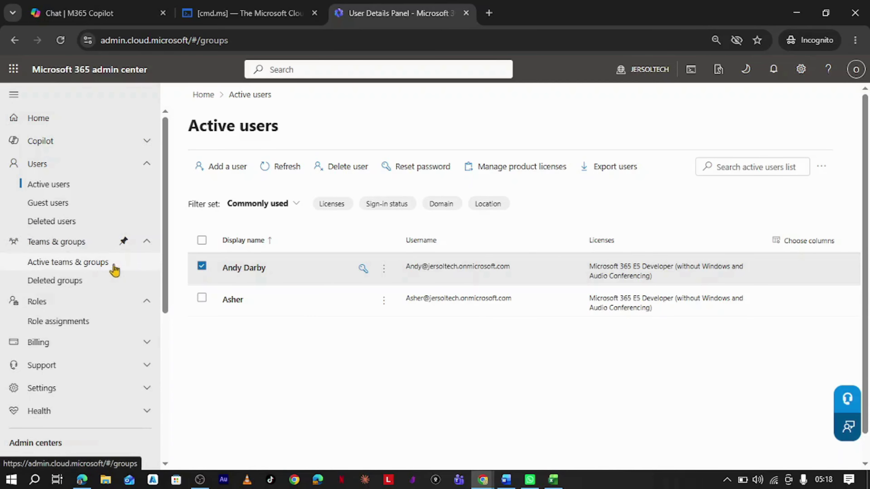
left_click(99, 264)
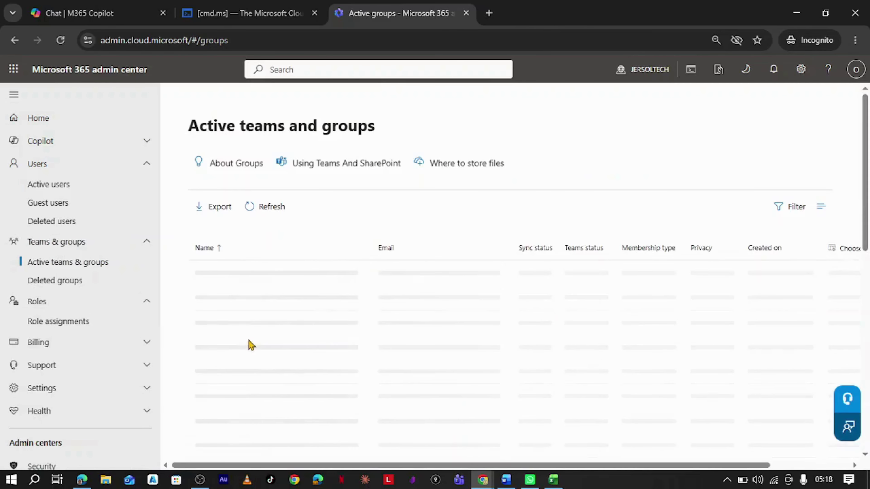
scroll(273, 340, "down", 3)
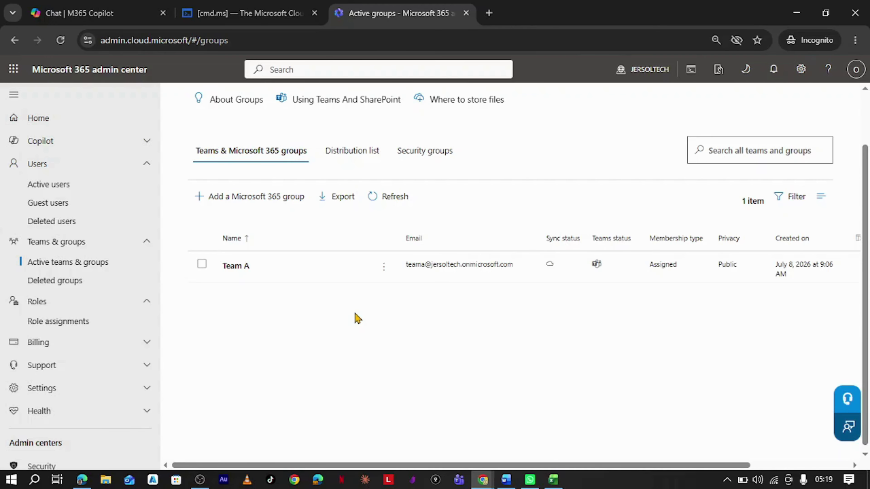
scroll(348, 321, "up", 2)
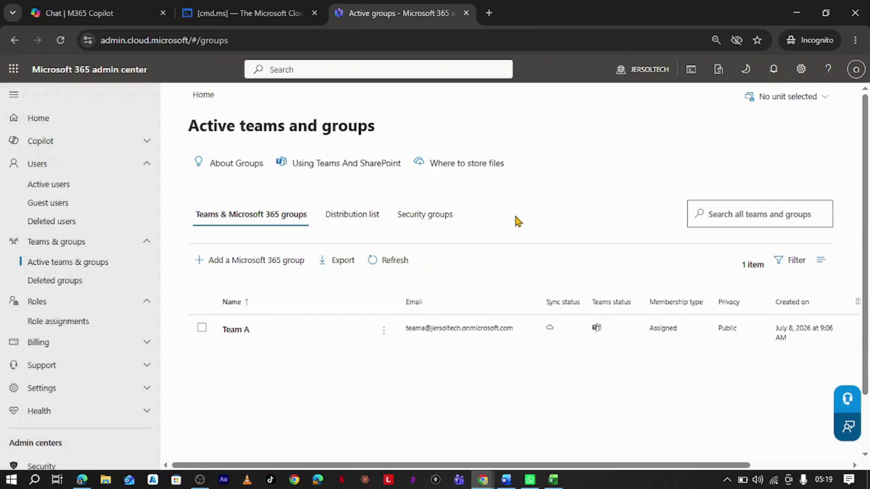
left_click(352, 216)
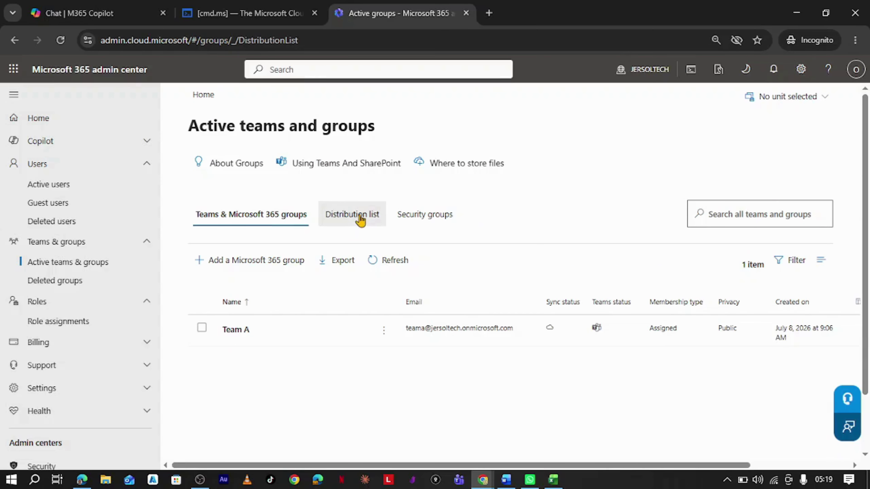
left_click(253, 221)
scroll(460, 274, "down", 2)
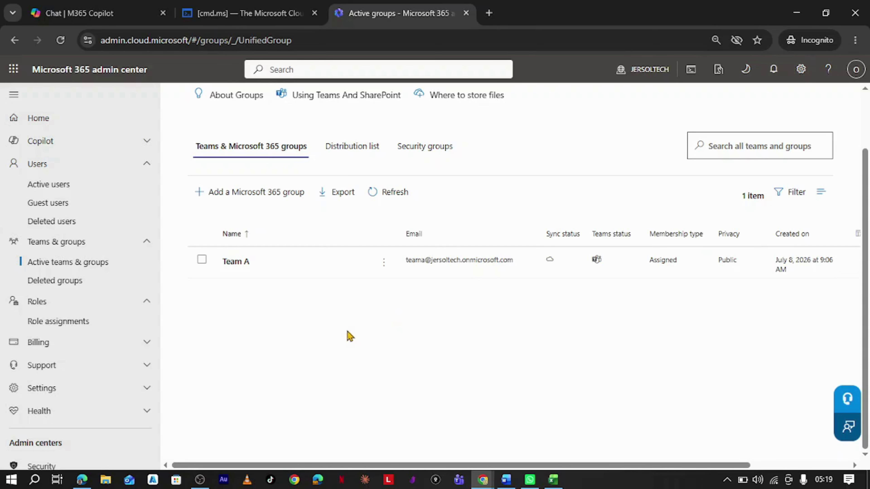
scroll(364, 326, "up", 2)
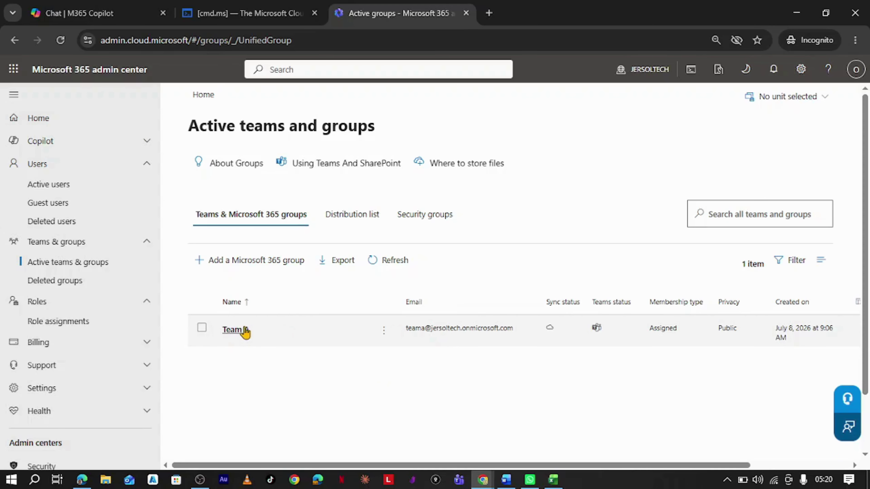
scroll(243, 334, "down", 2)
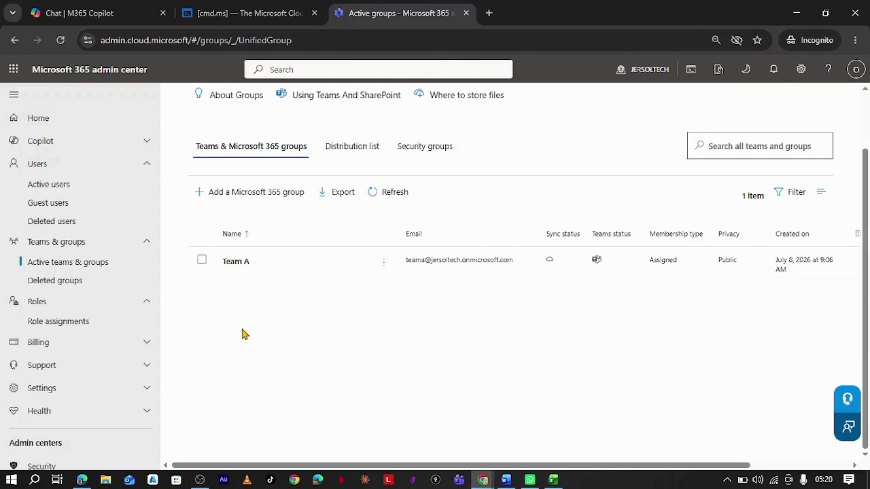
left_click(246, 263)
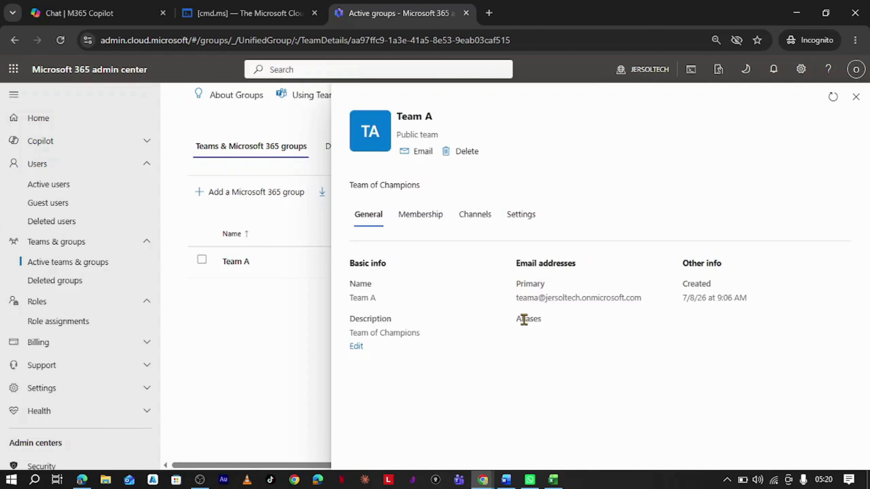
left_click(428, 224)
left_click(373, 268)
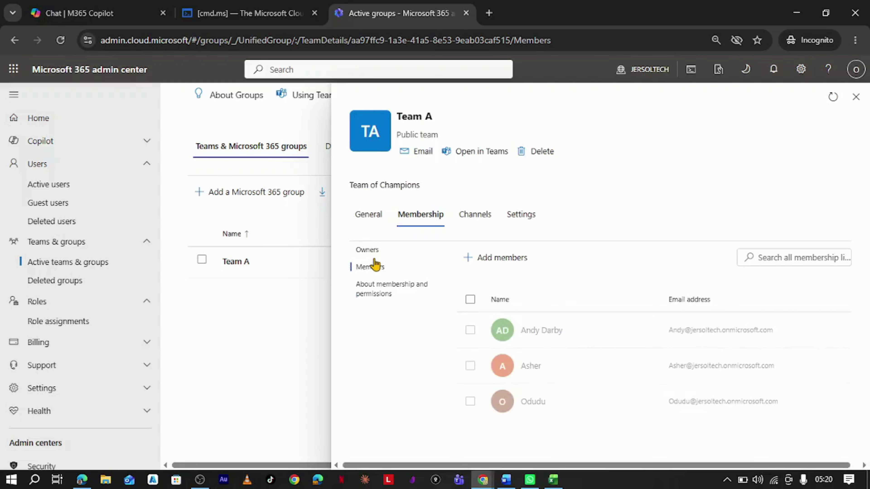
left_click(520, 334)
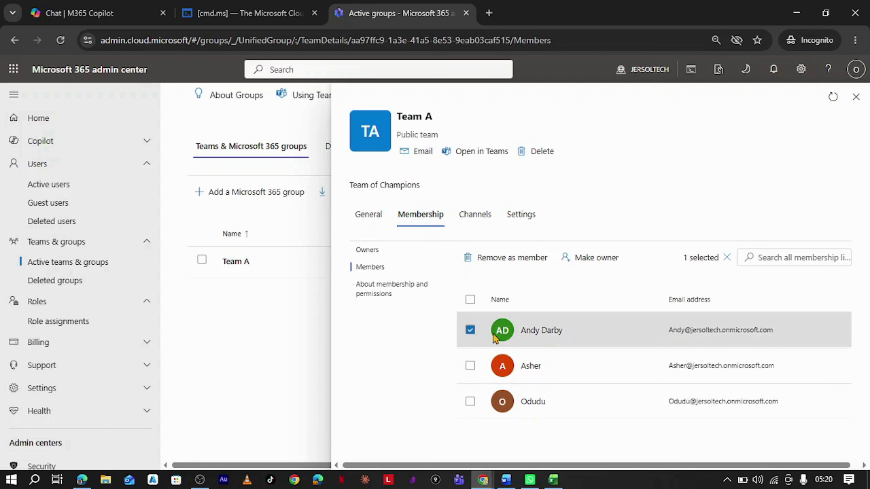
left_click(470, 330)
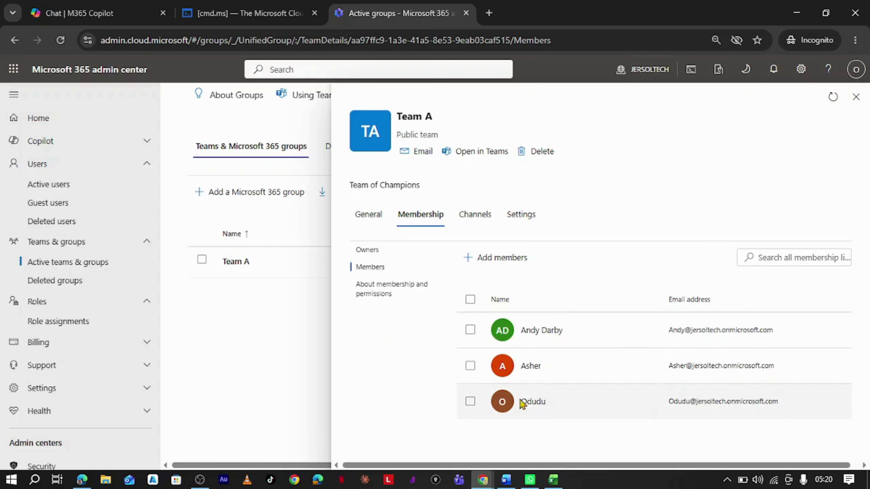
left_click(475, 219)
left_click(510, 214)
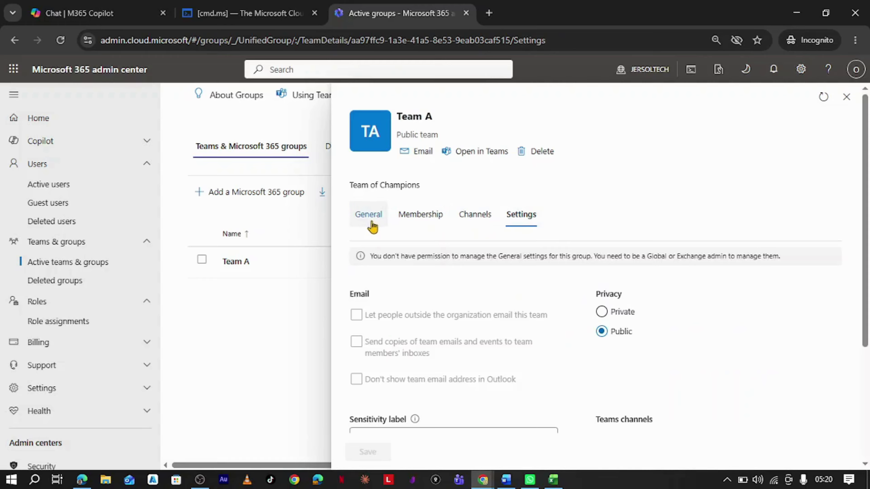
left_click(370, 222)
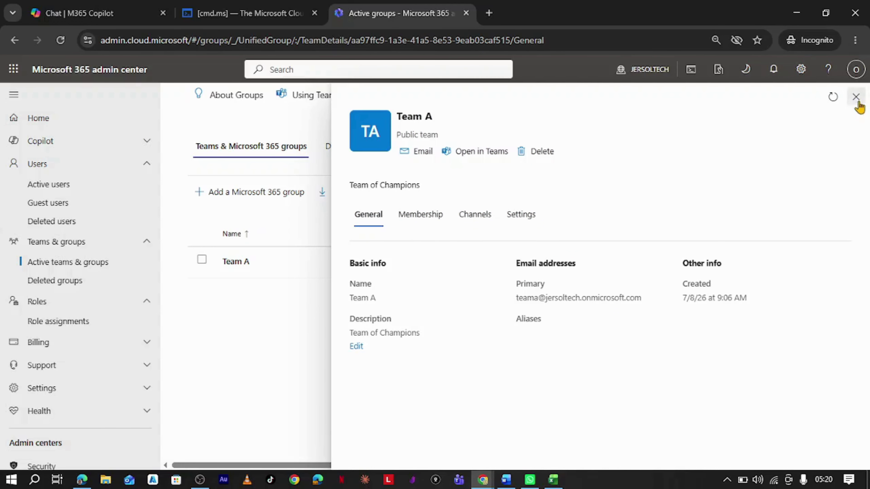
left_click(855, 97)
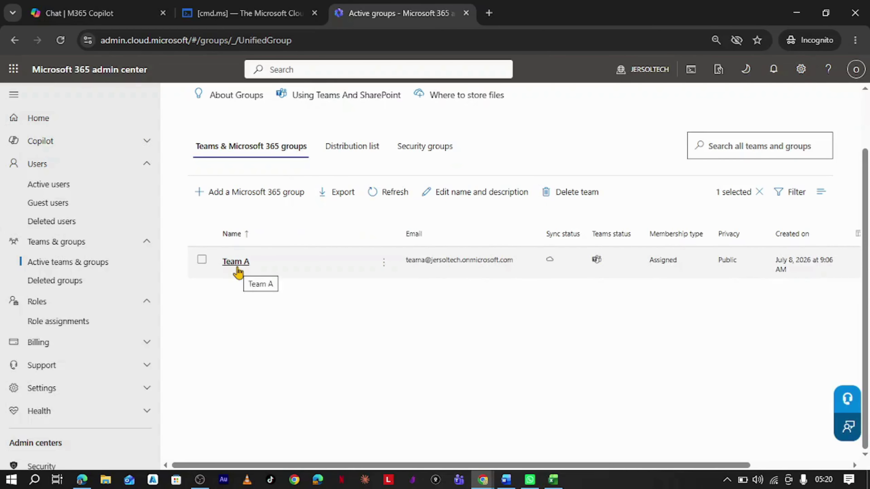